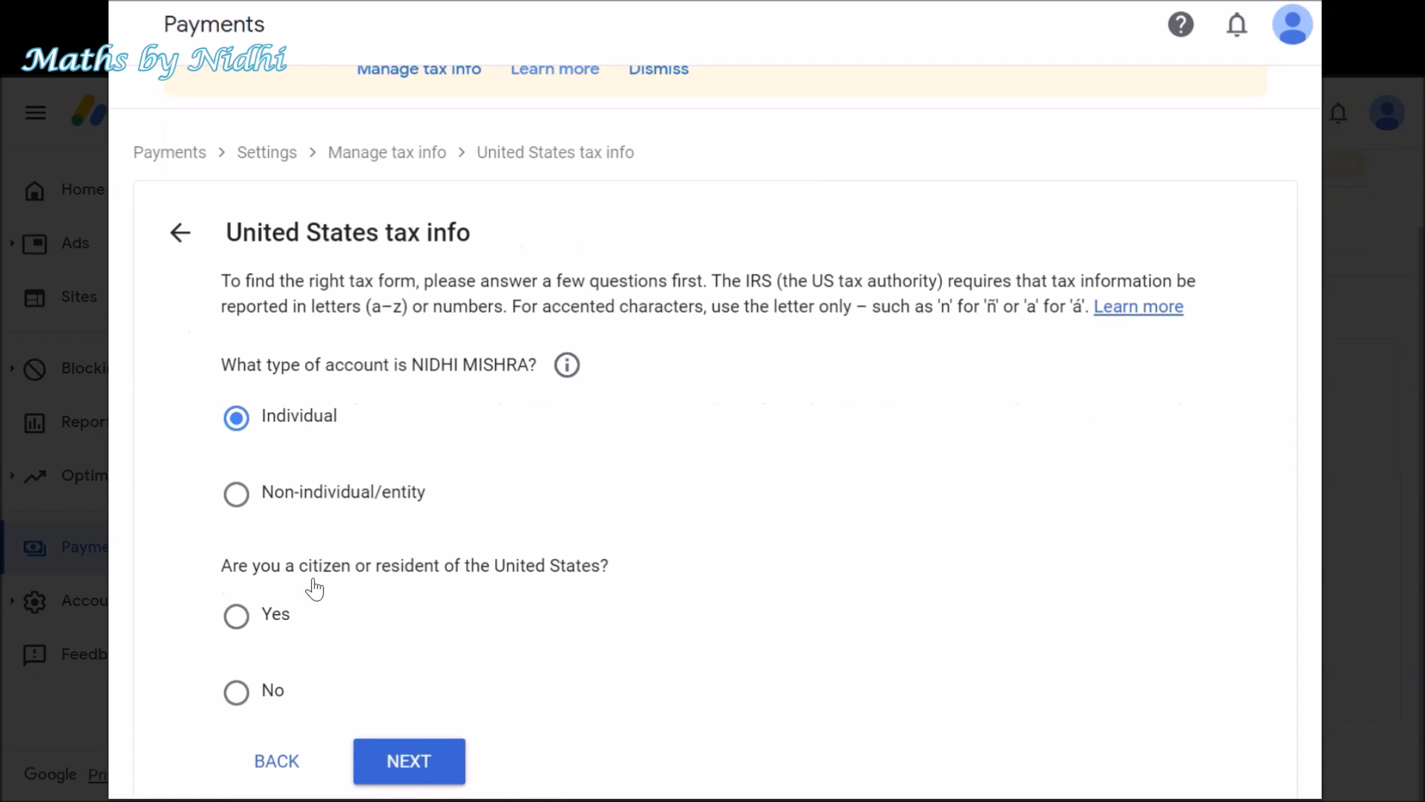
- Answer No to being a US citizen or resident and choose the W-8BEN tax form
click(261, 697)
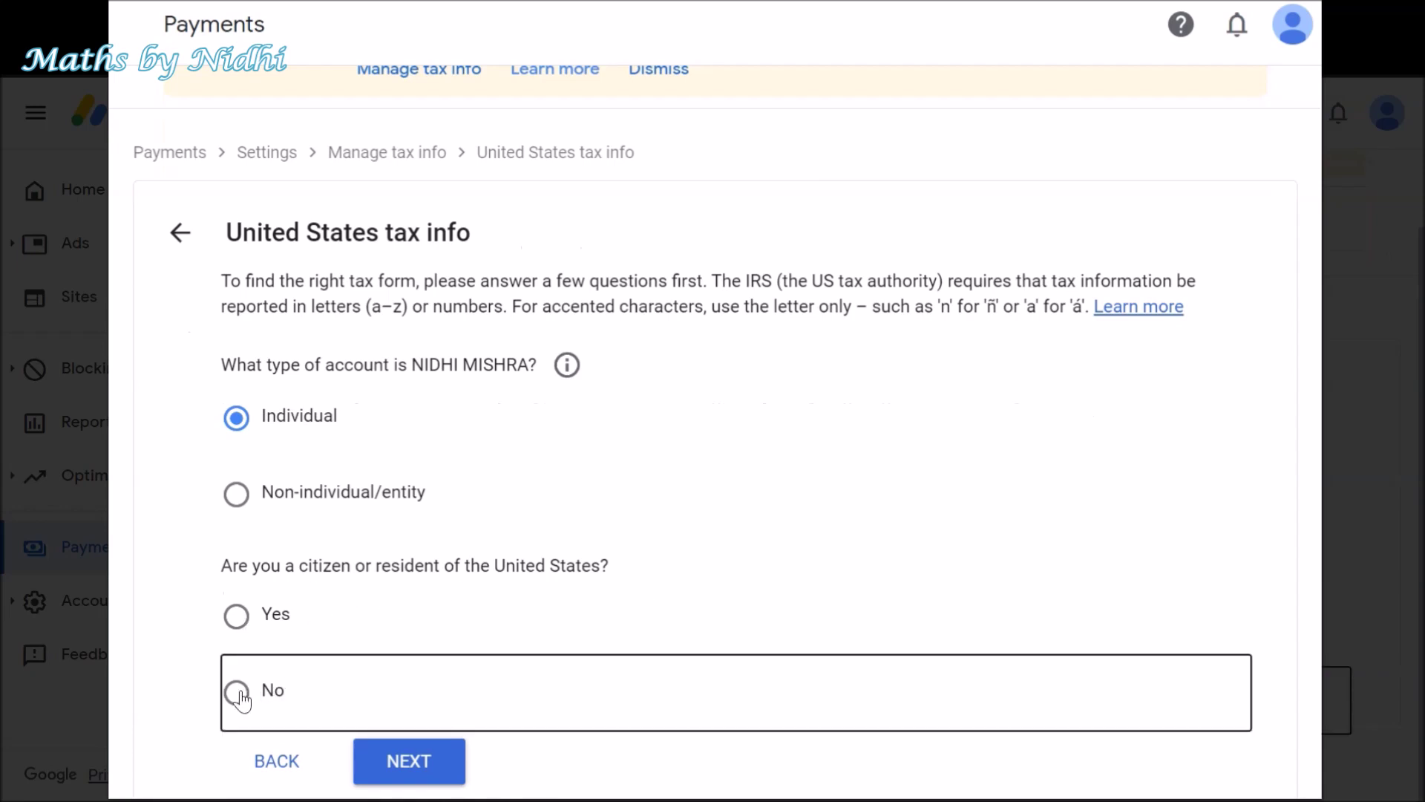
scroll(706, 591, down, 3)
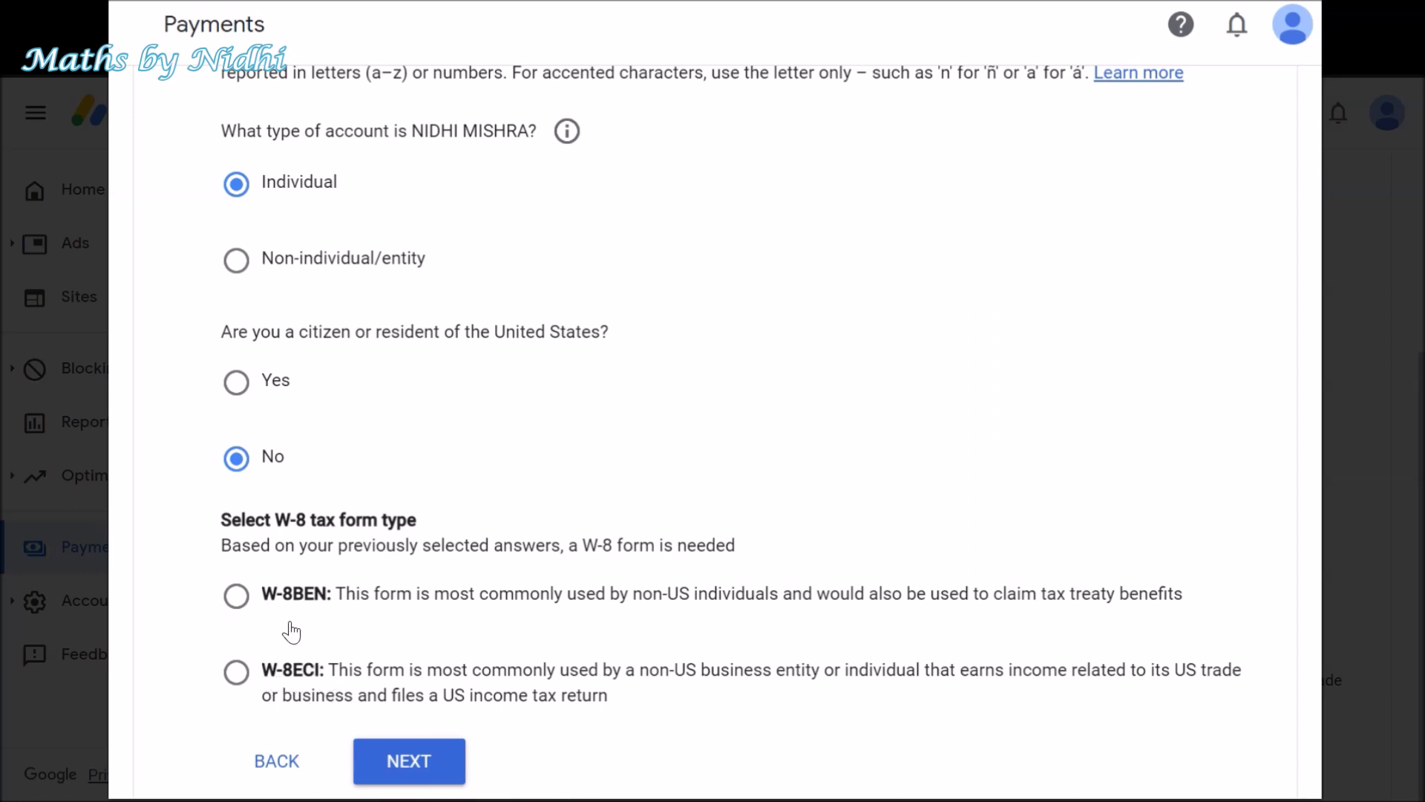
click(236, 609)
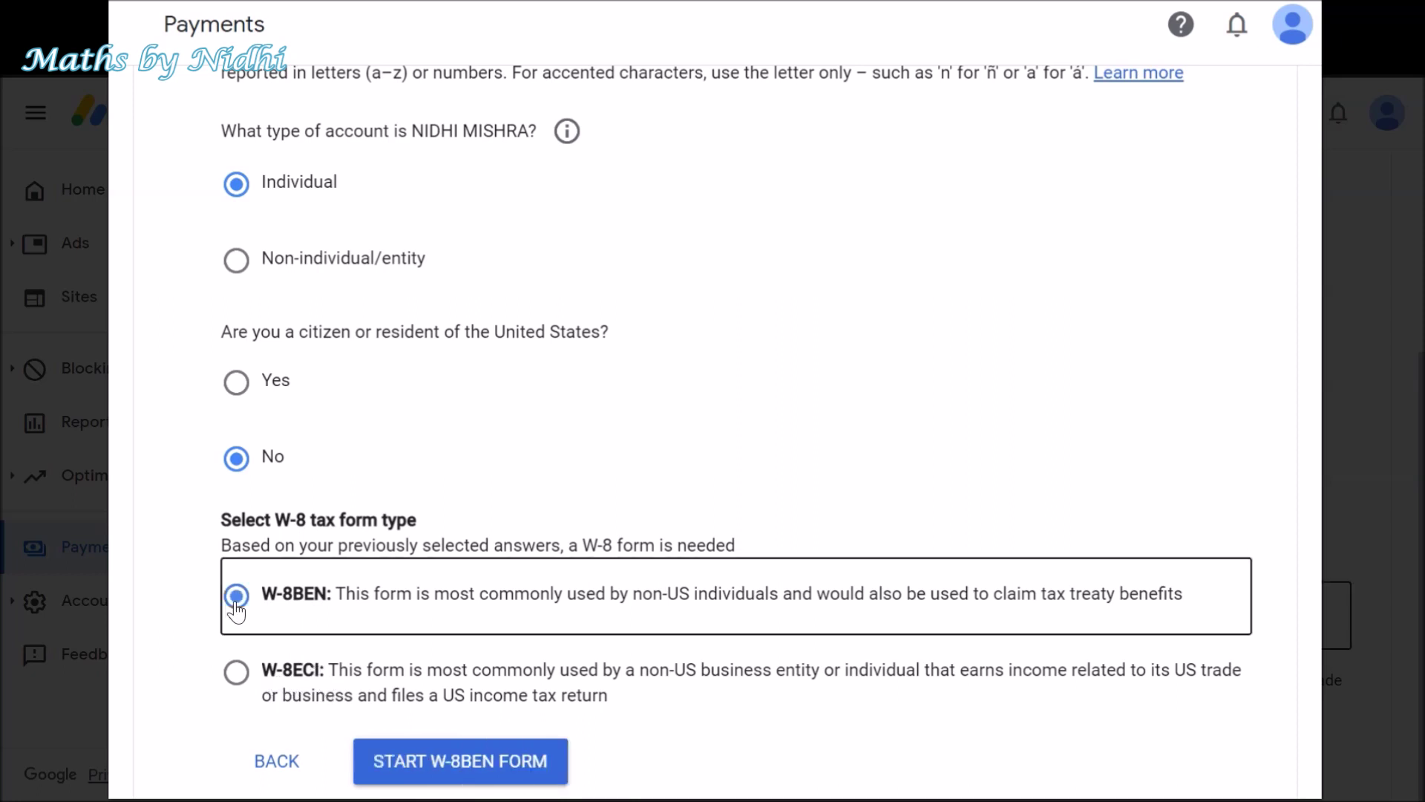
- Start the W-8BEN form, set India as country of citizenship, and enter the Foreign TIN
click(512, 772)
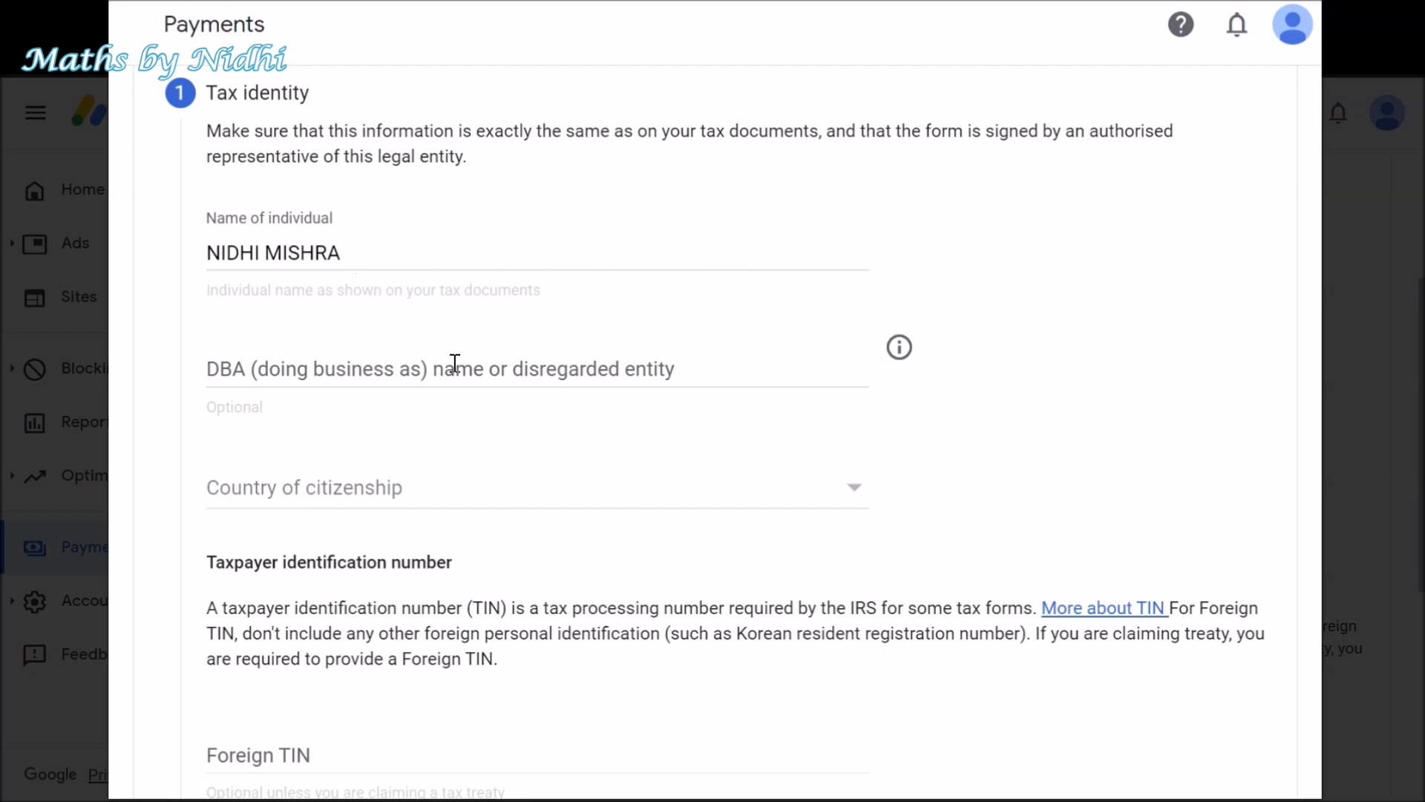
click(419, 492)
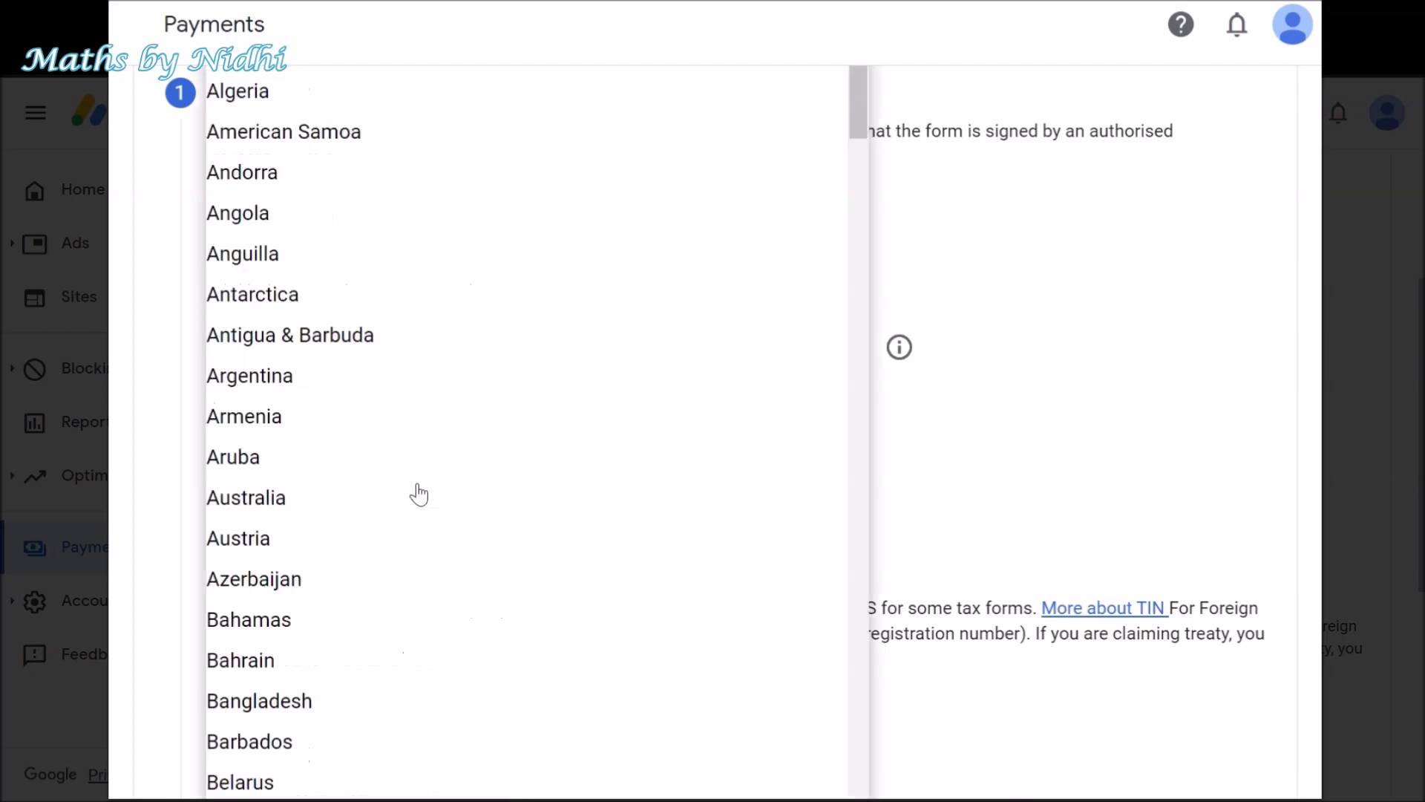
key(i)
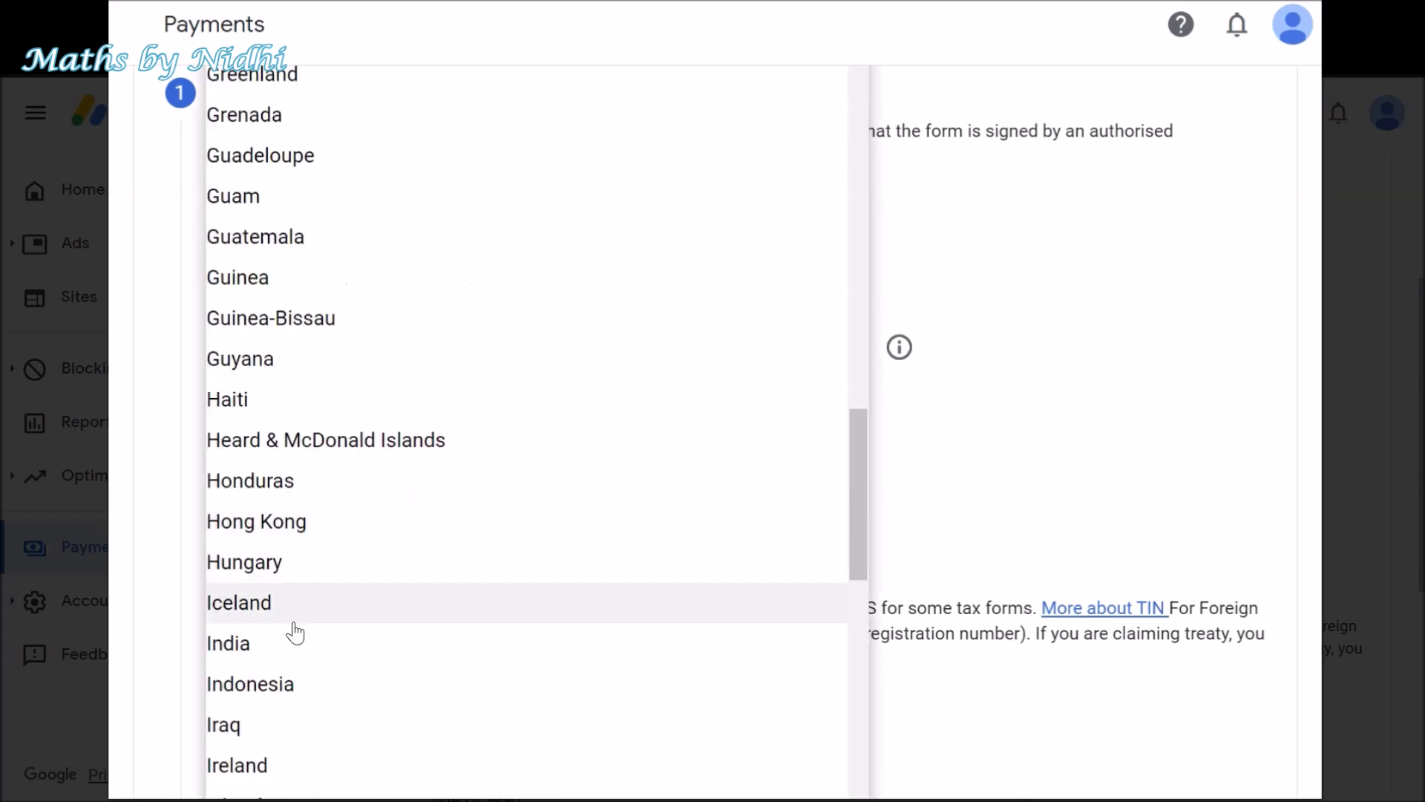
click(288, 645)
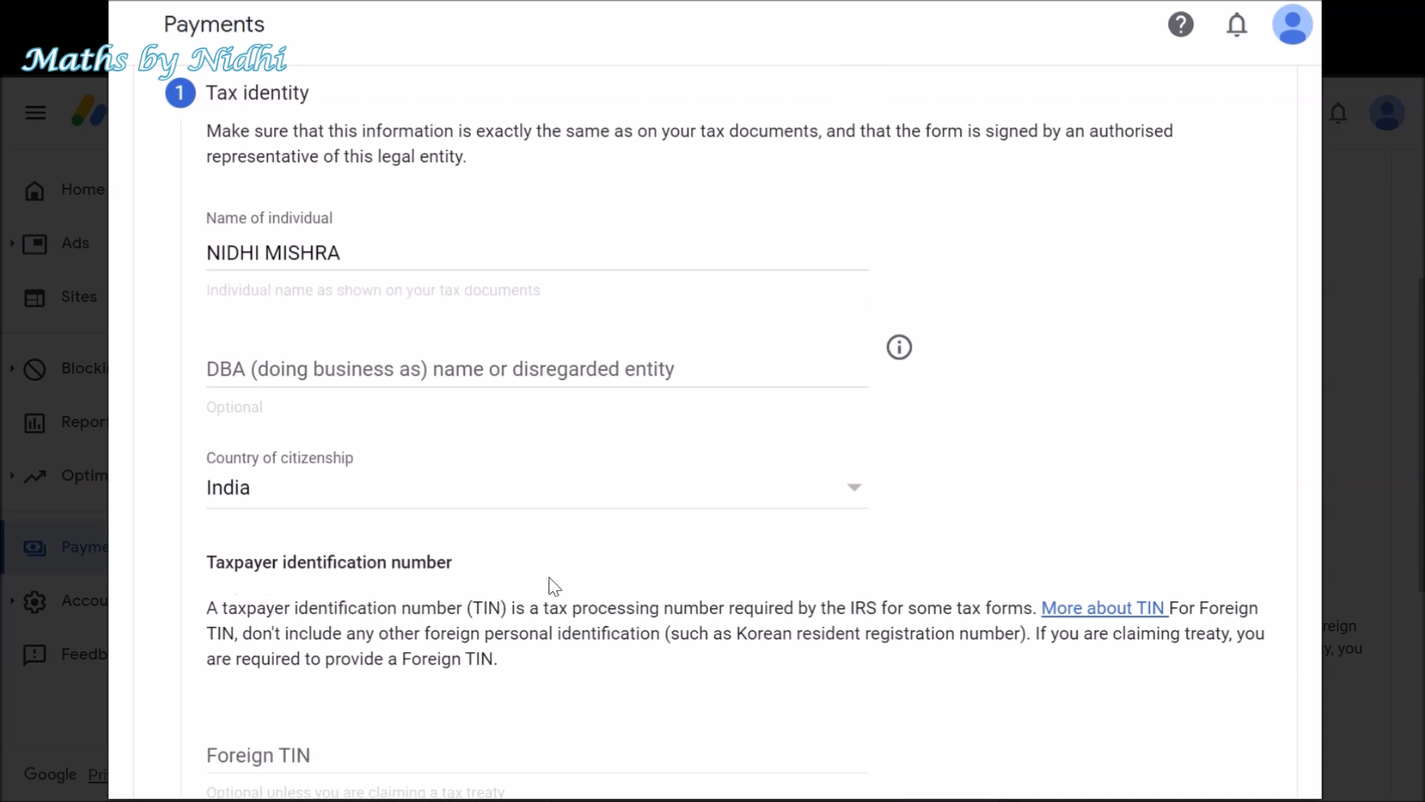
scroll(515, 563, down, 3)
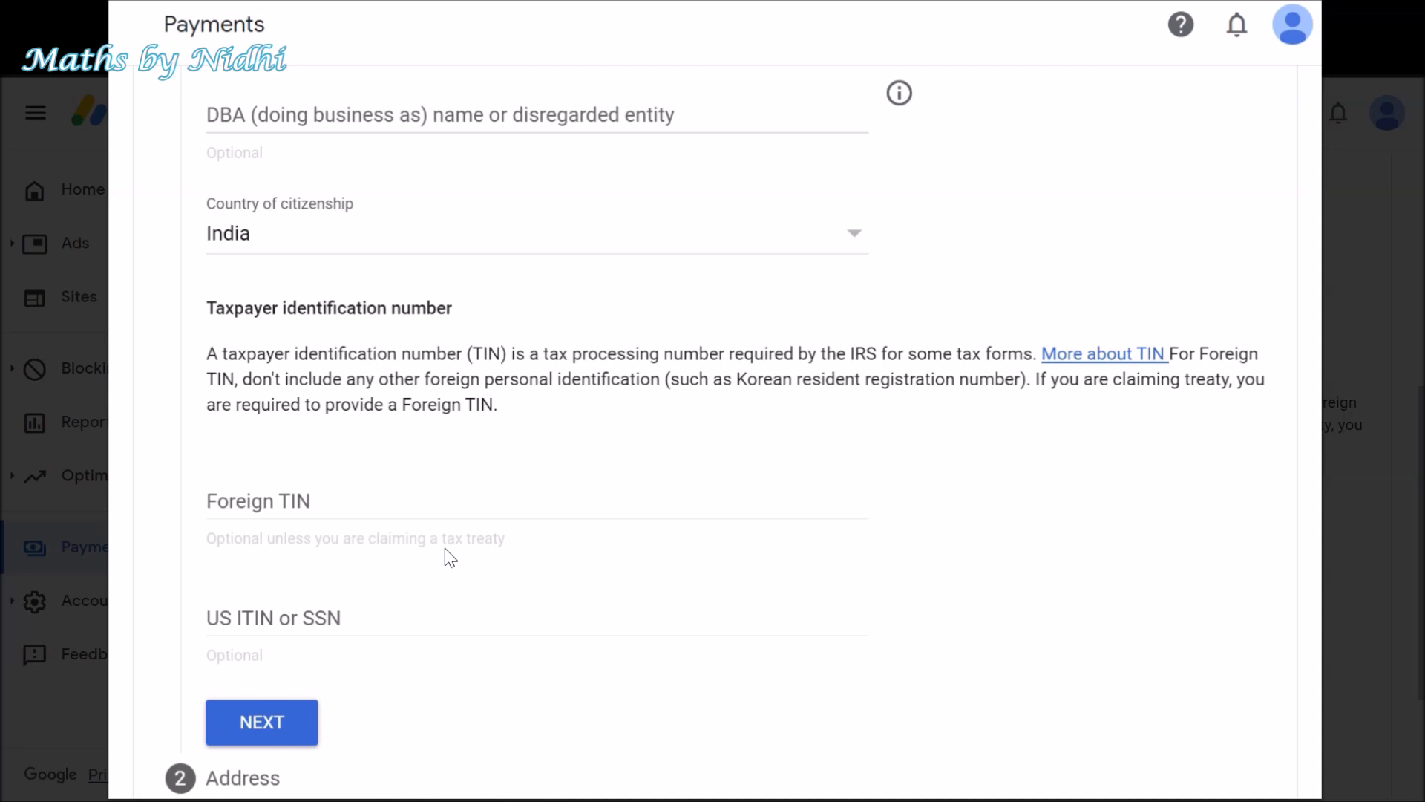
click(418, 508)
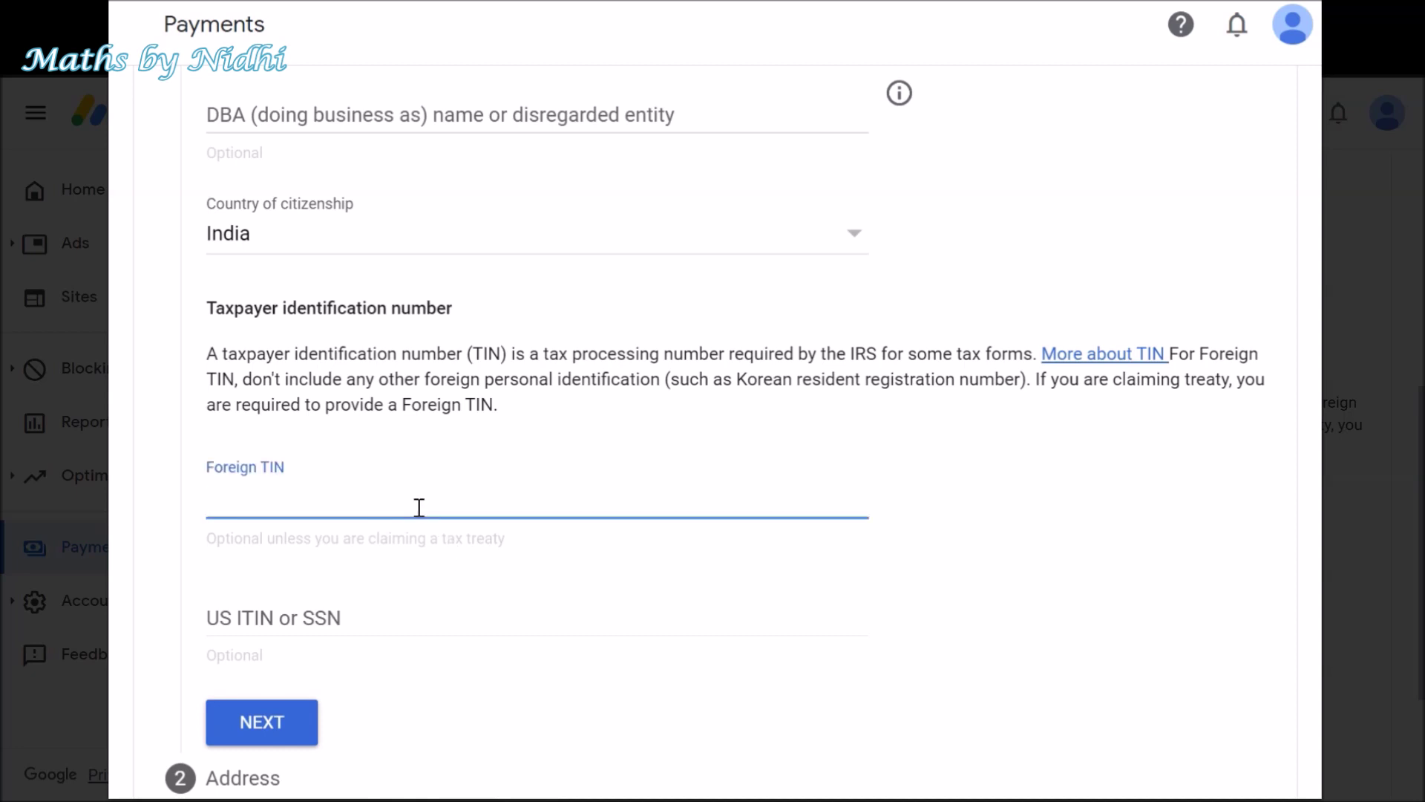
key(ctrl+v)
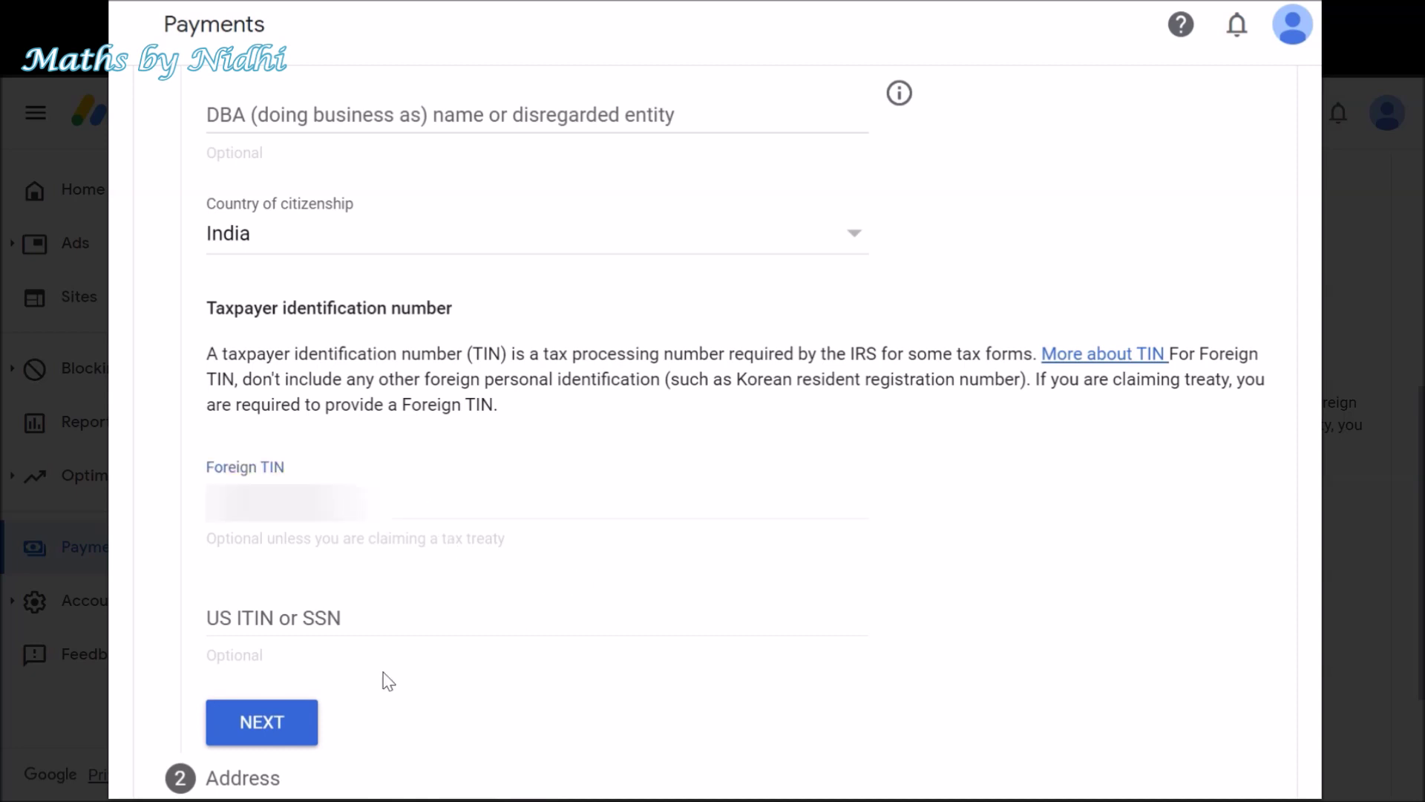
click(253, 726)
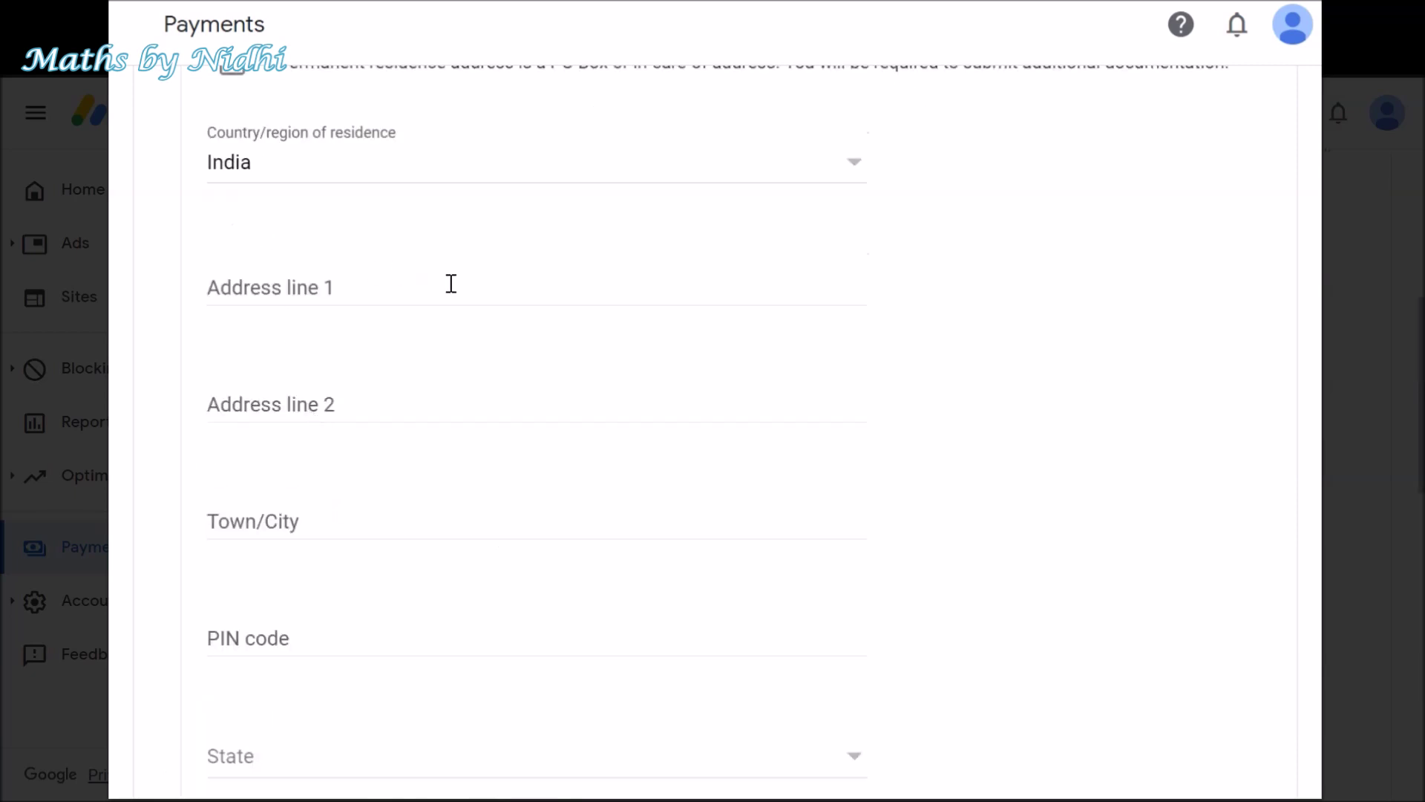
- Mark the postal address as the same as the permanent residence address and continue
scroll(541, 391, up, 2)
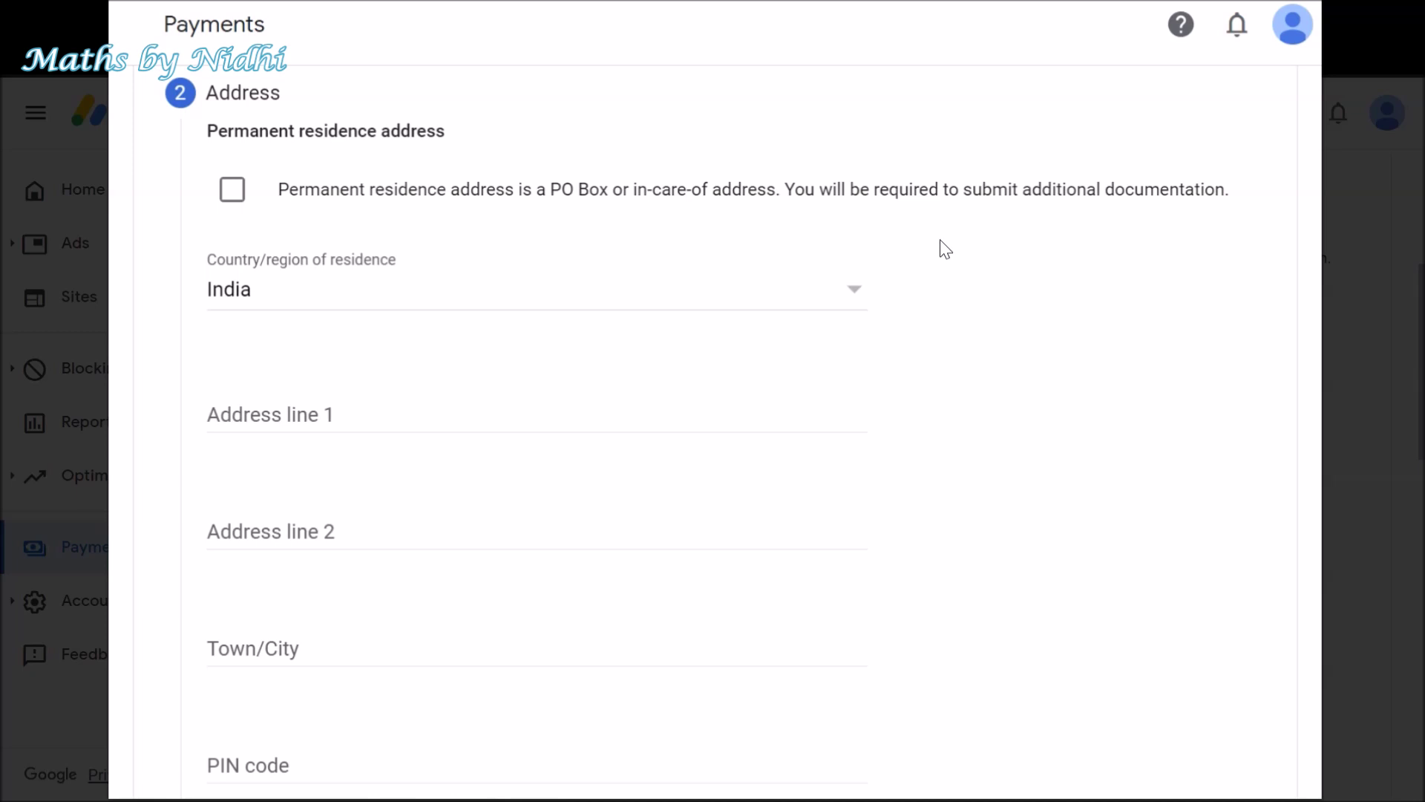
scroll(947, 312, down, 10)
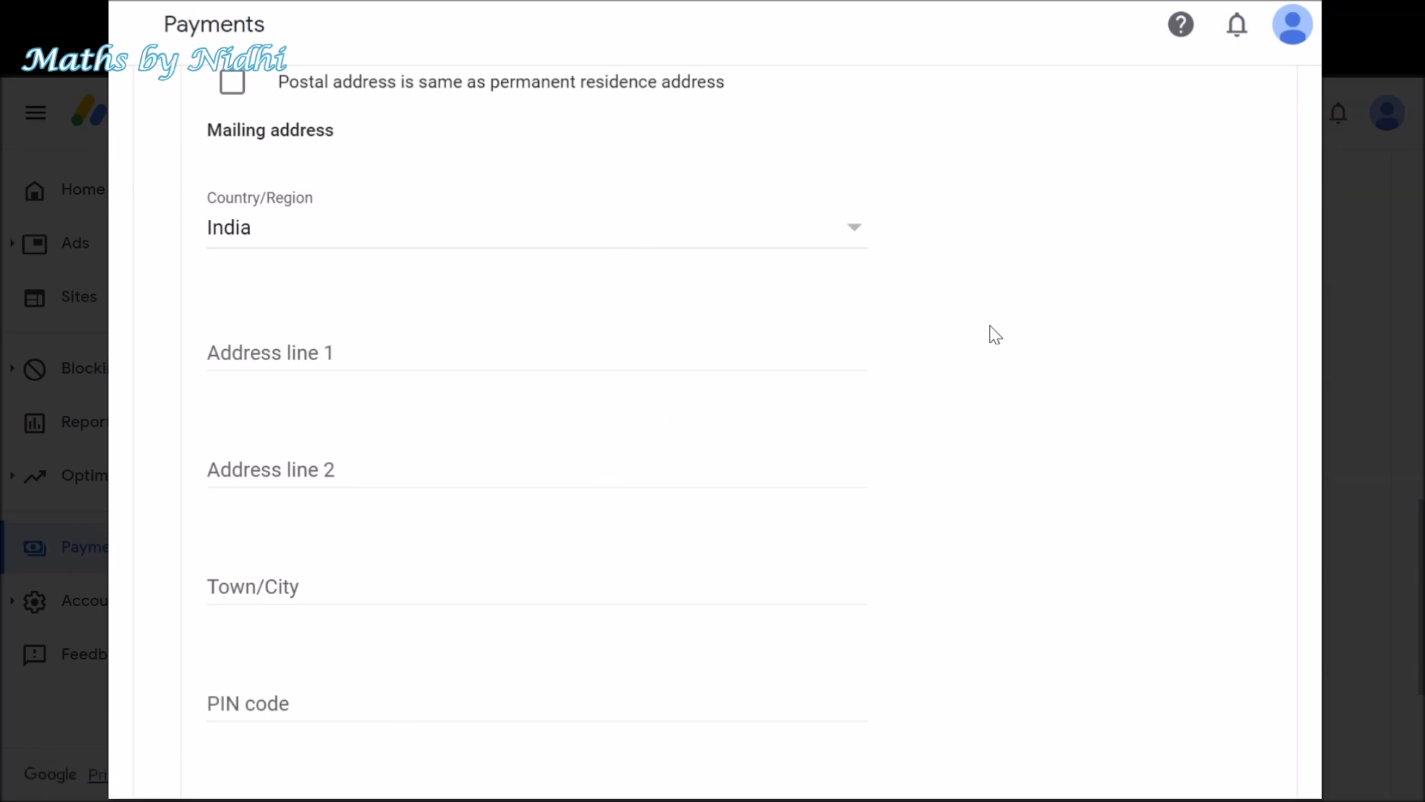
click(232, 84)
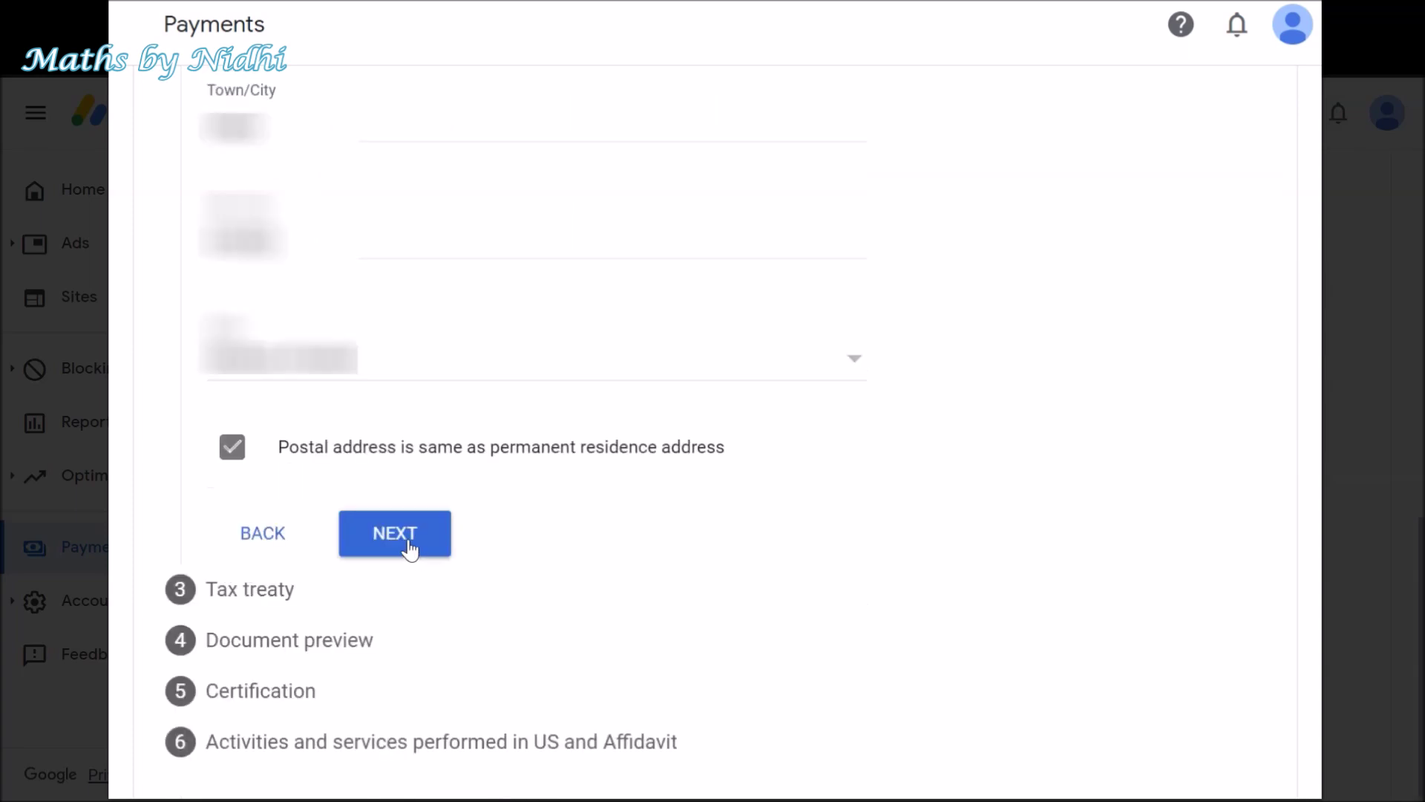
click(409, 548)
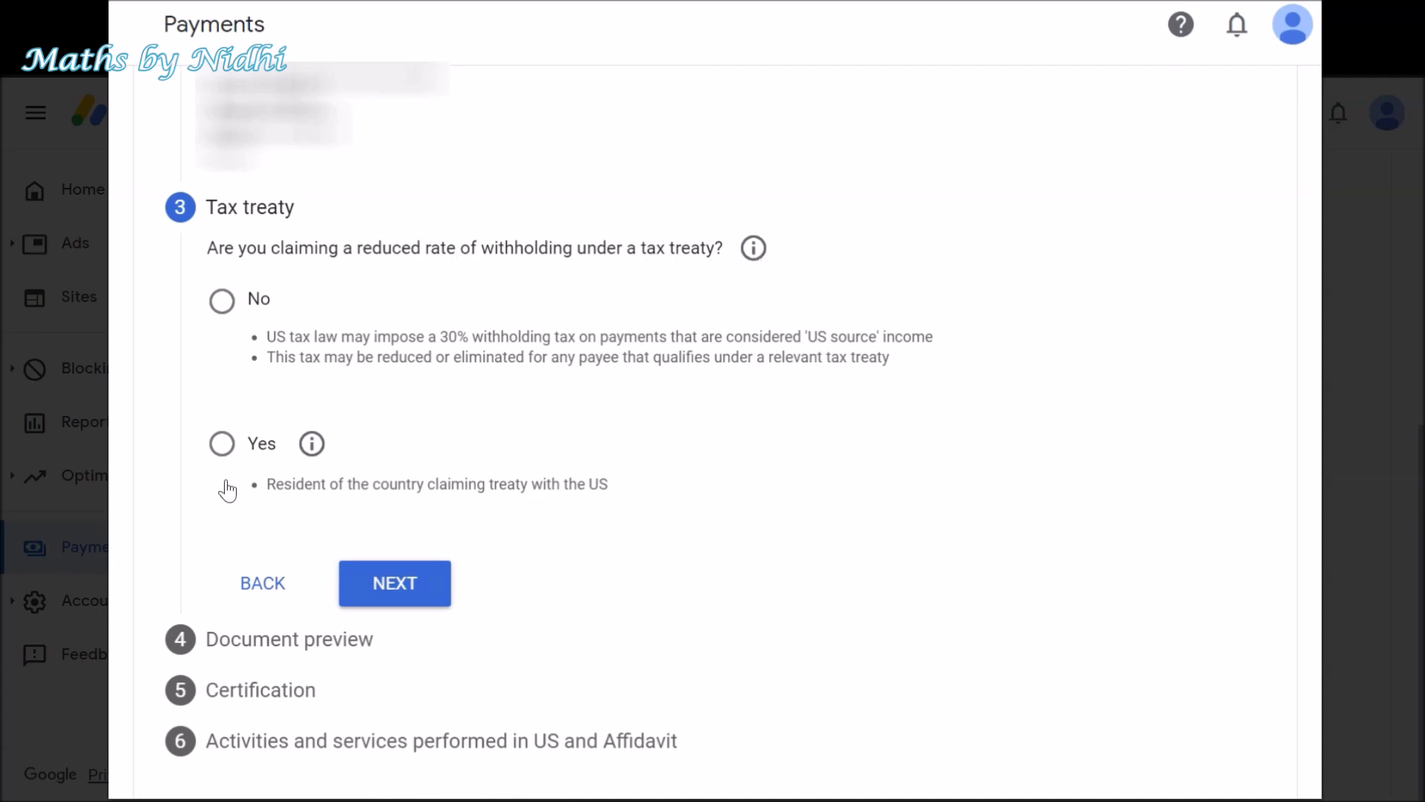
- Claim a reduced treaty withholding rate as a resident of India
click(222, 447)
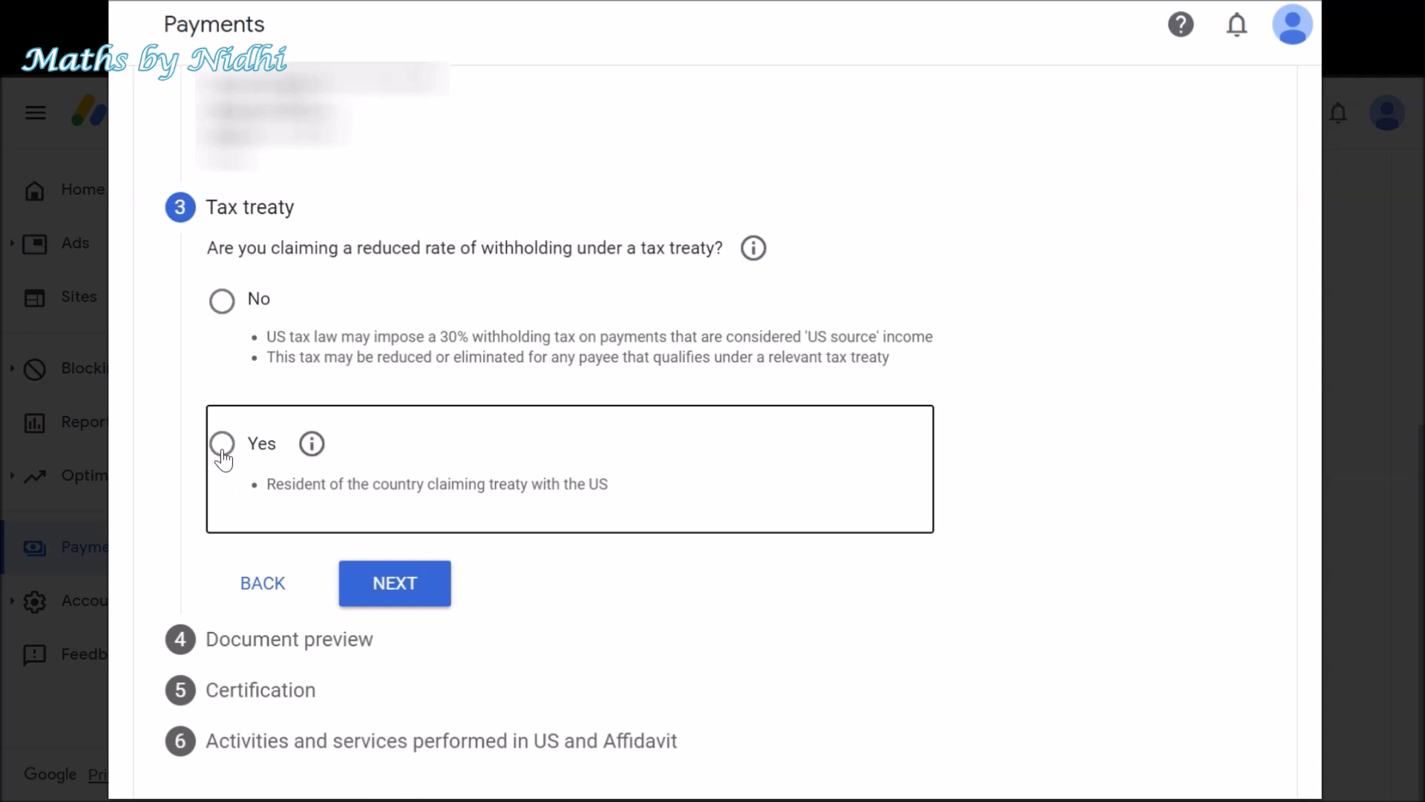
click(275, 511)
click(531, 608)
scroll(532, 608, down, 10)
click(317, 236)
scroll(753, 626, down, 6)
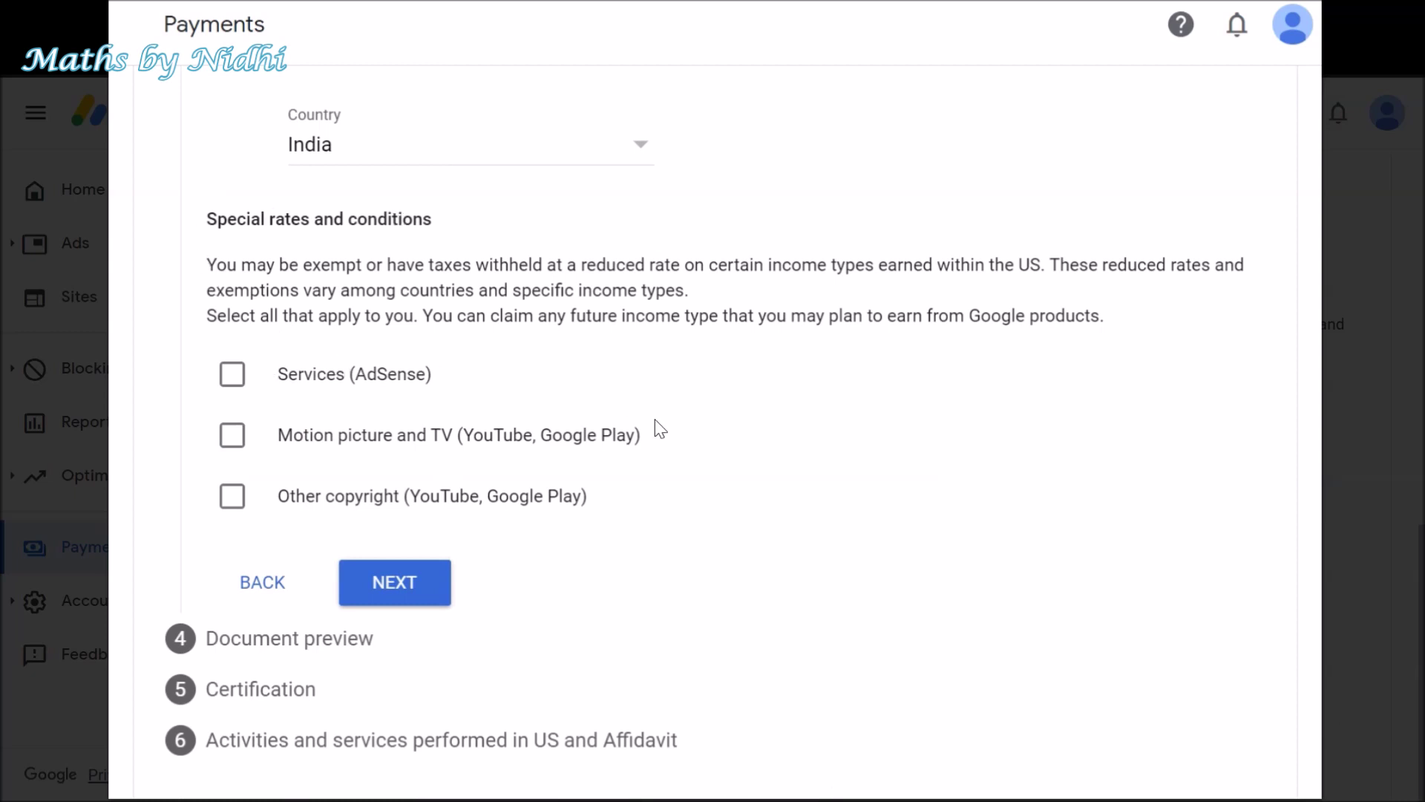
- Claim Services income under Article 7 paragraph 1 at 0% and certify the terms
click(232, 377)
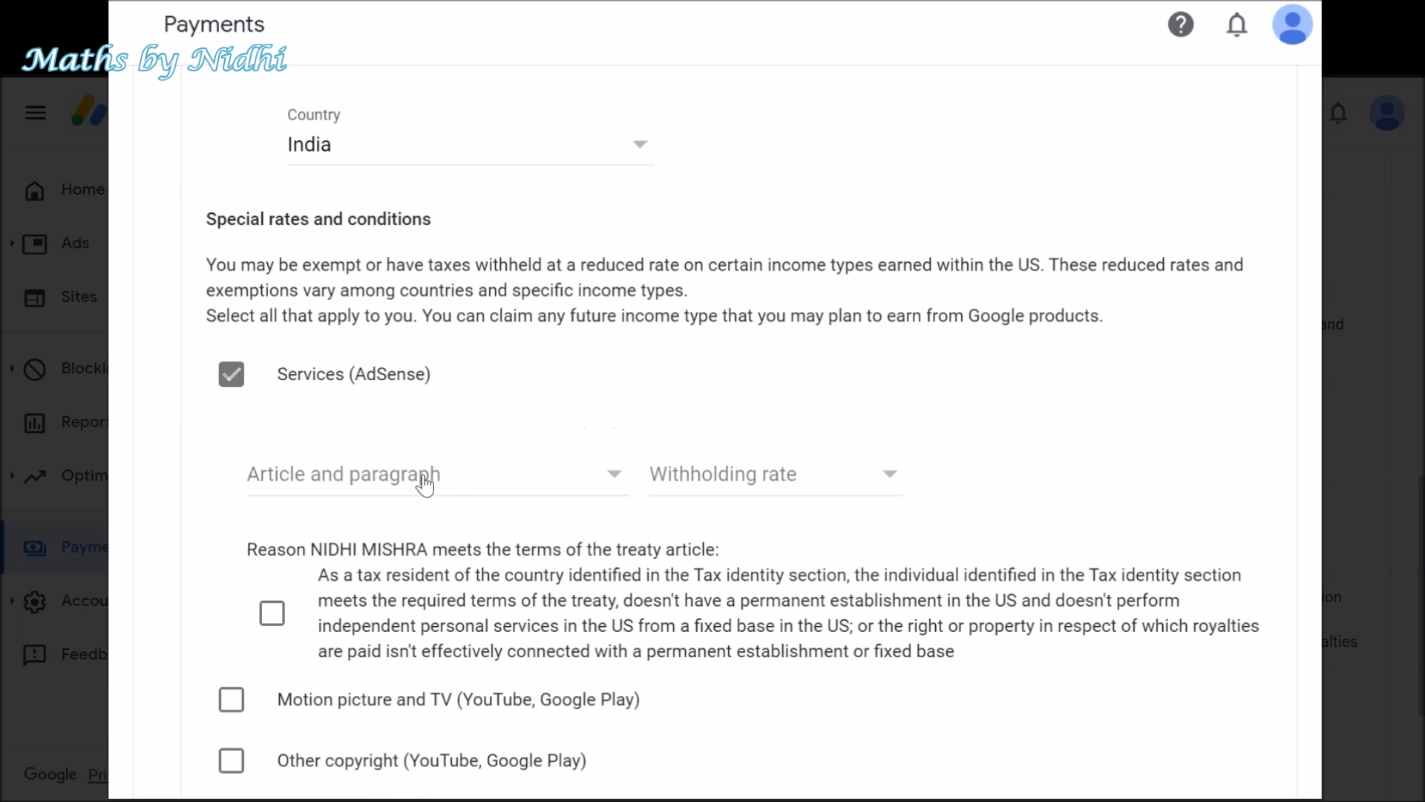
click(425, 484)
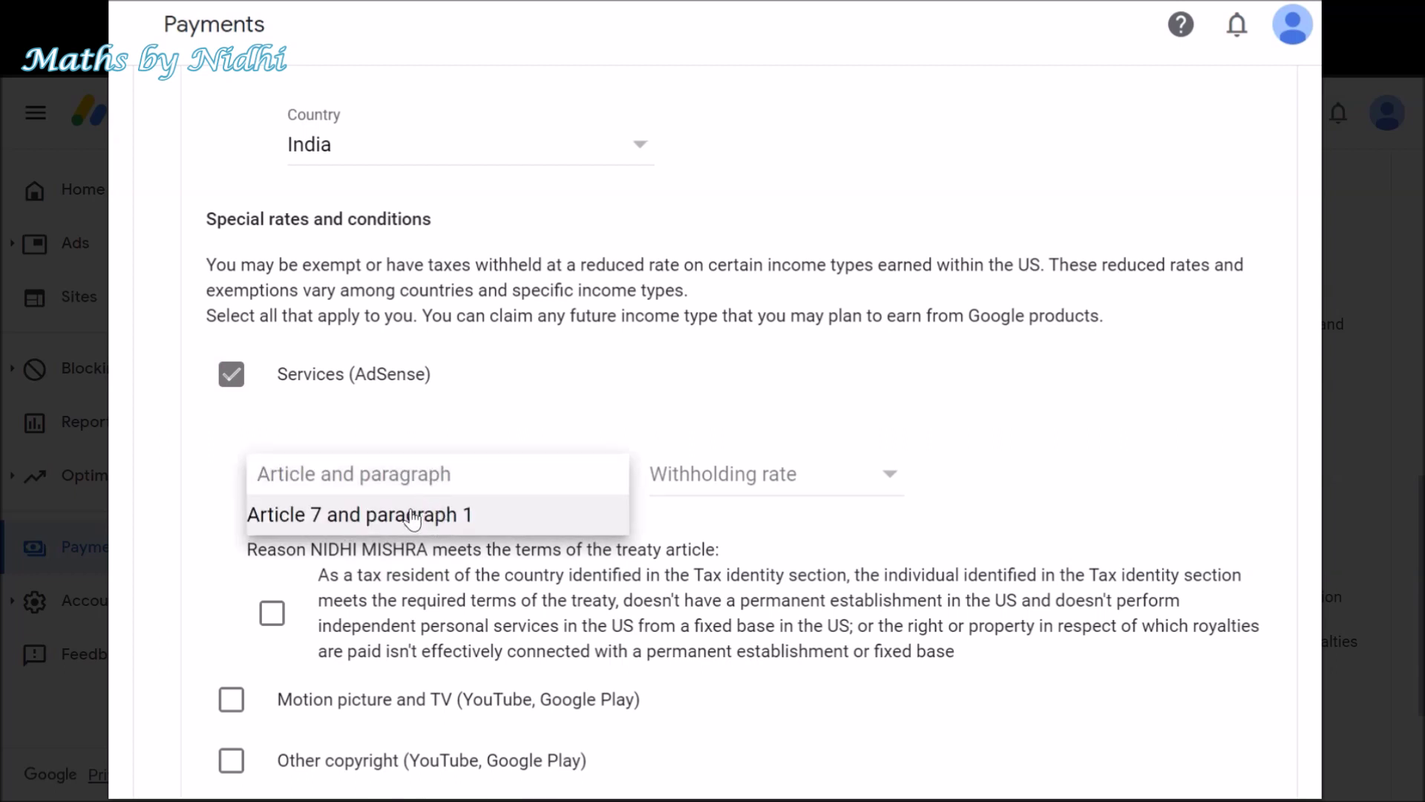
click(468, 512)
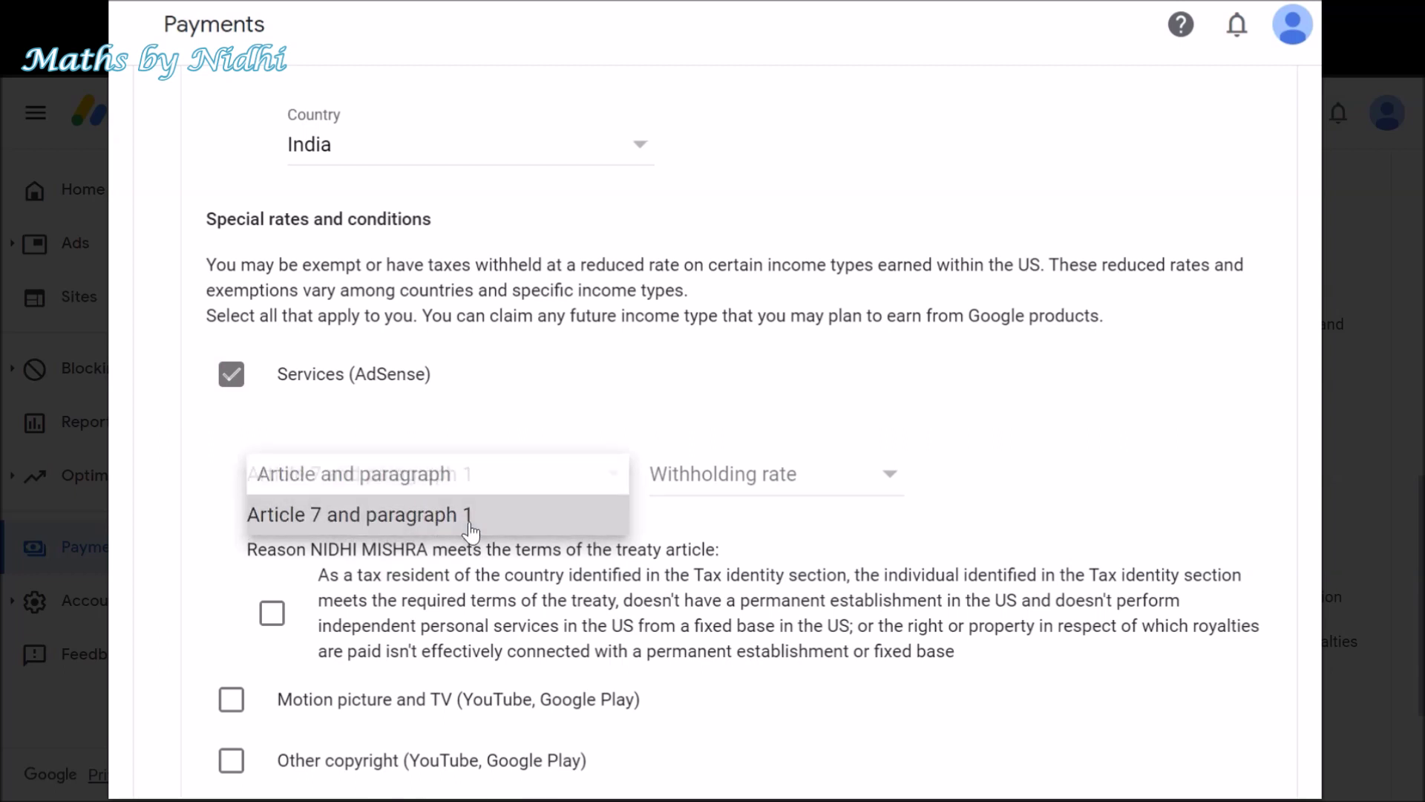
click(694, 484)
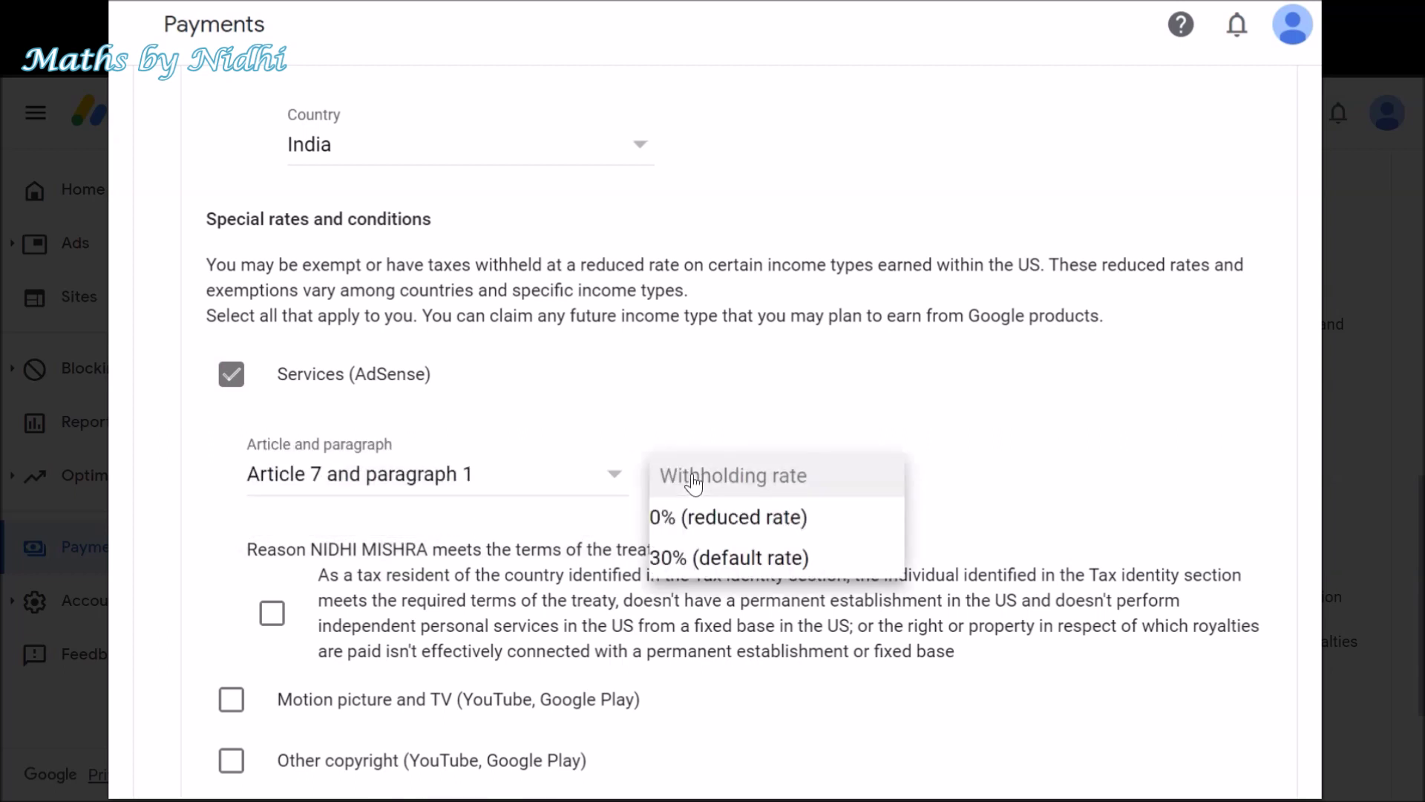
click(743, 520)
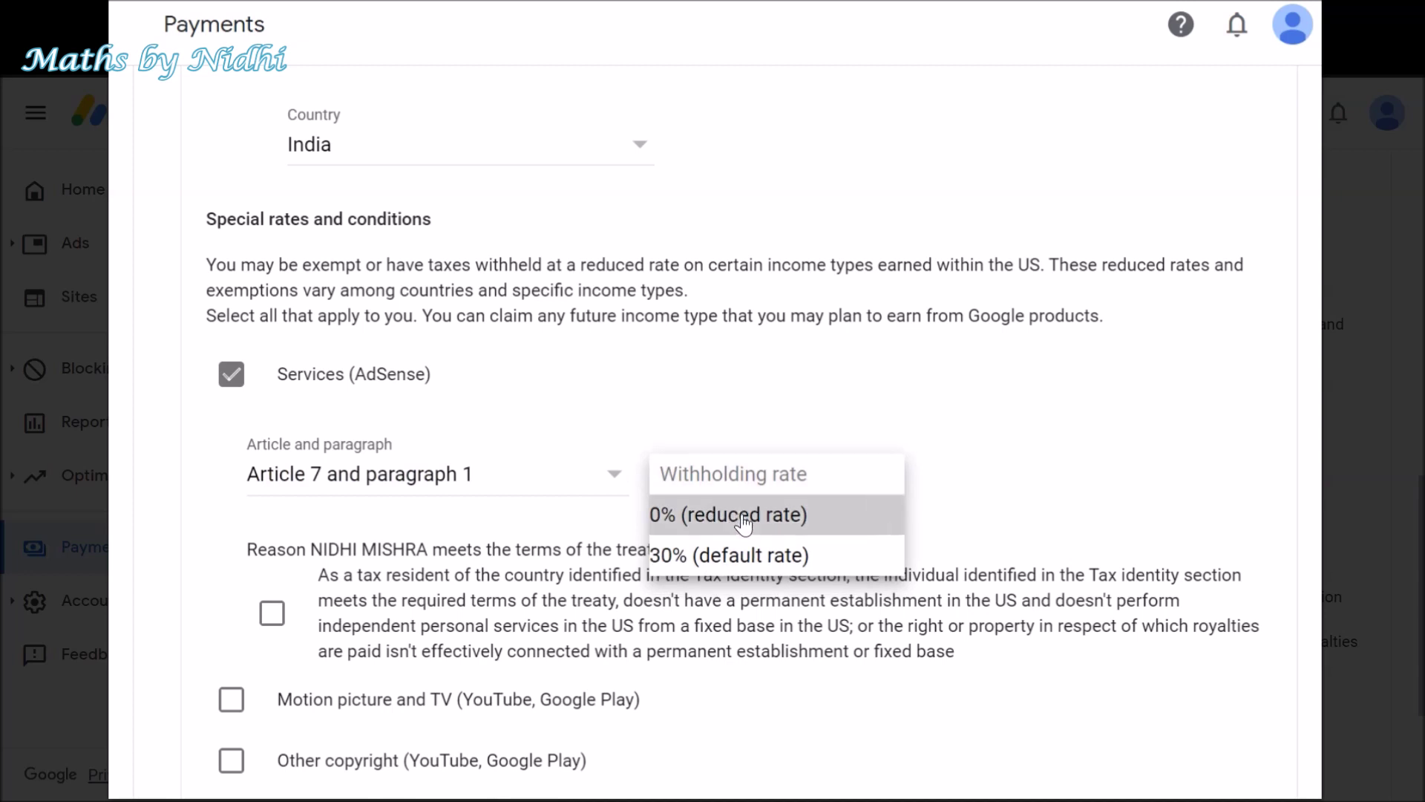
click(274, 616)
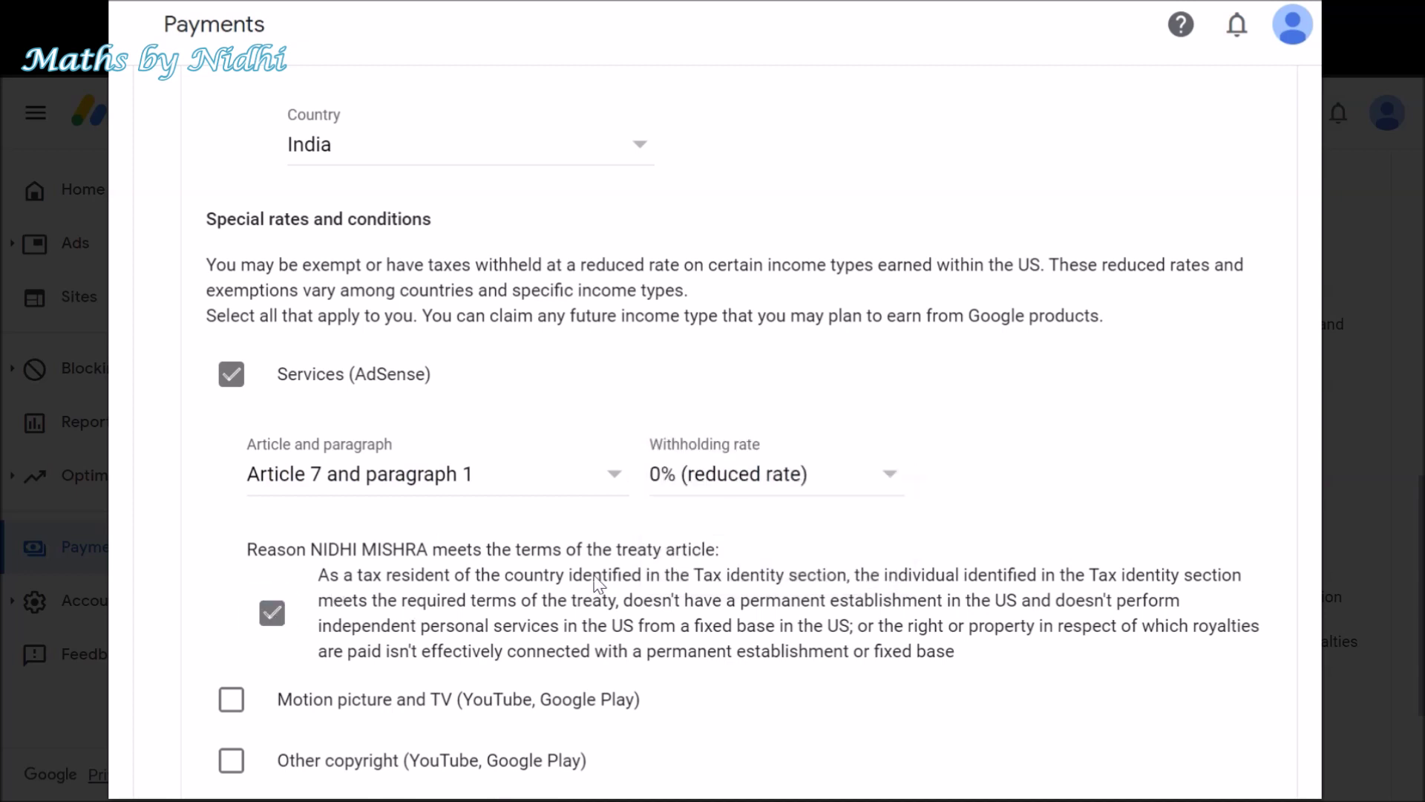
- Claim Motion picture and TV under Article 12 paragraph 2A II at 15%, confirming the reason
scroll(632, 578, down, 3)
scroll(593, 545, down, 1)
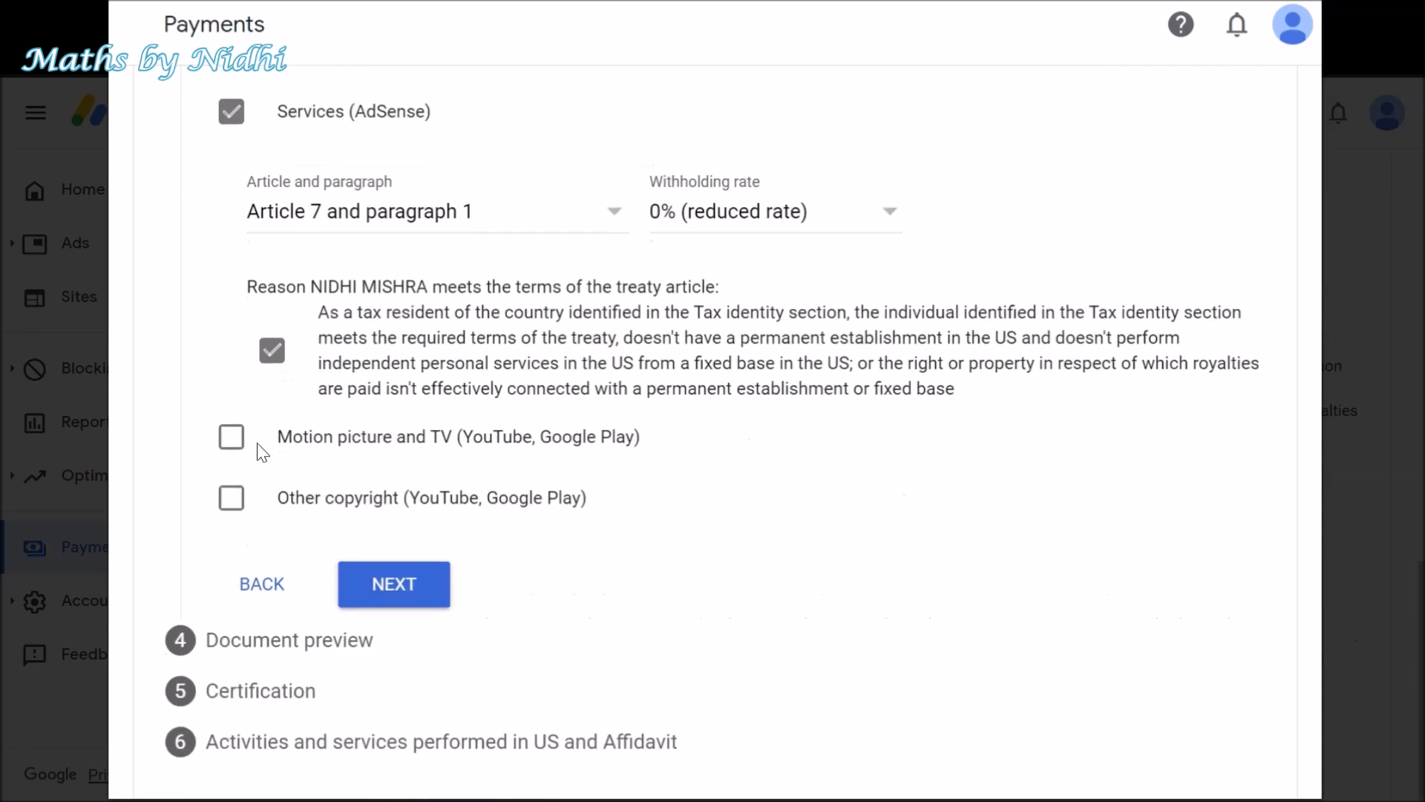
click(233, 444)
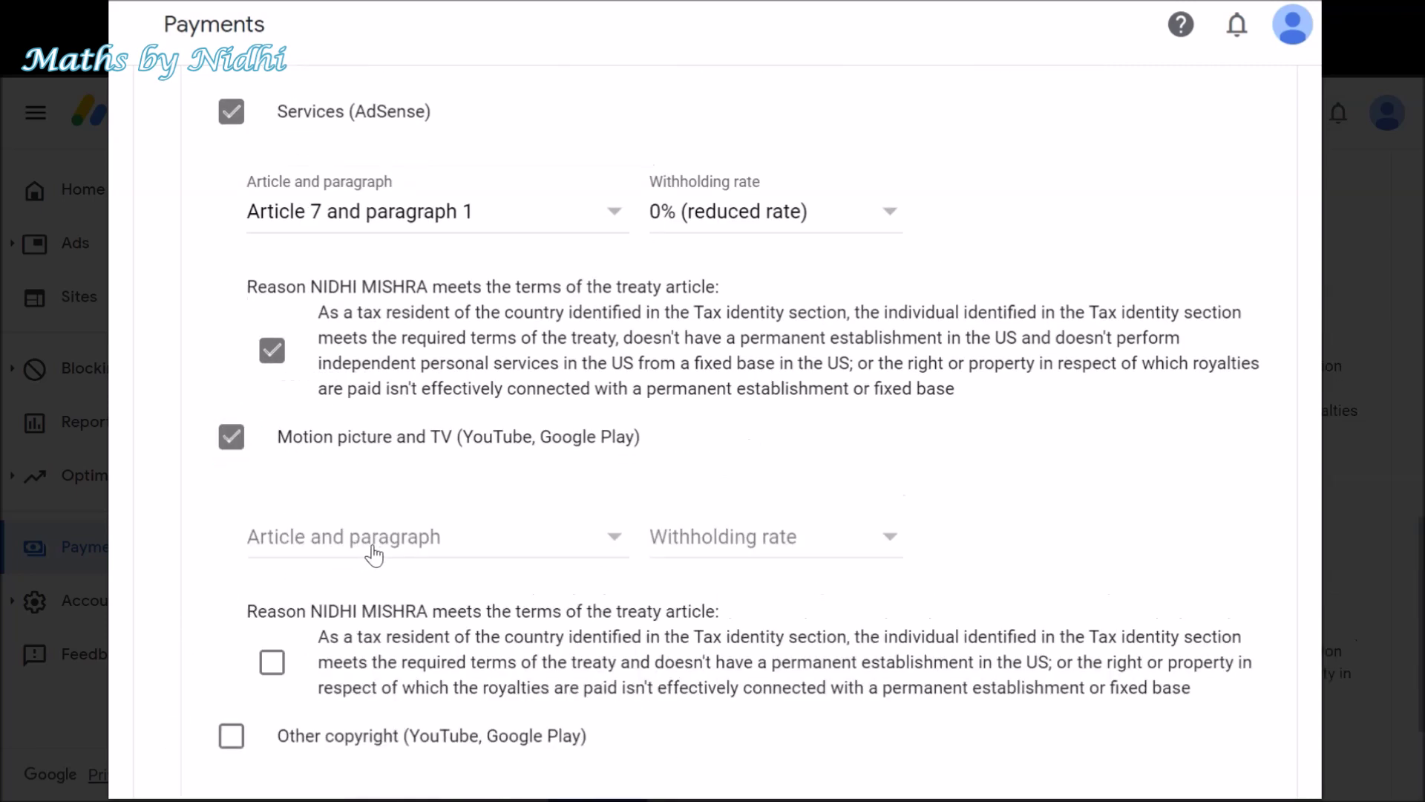
click(373, 550)
click(380, 580)
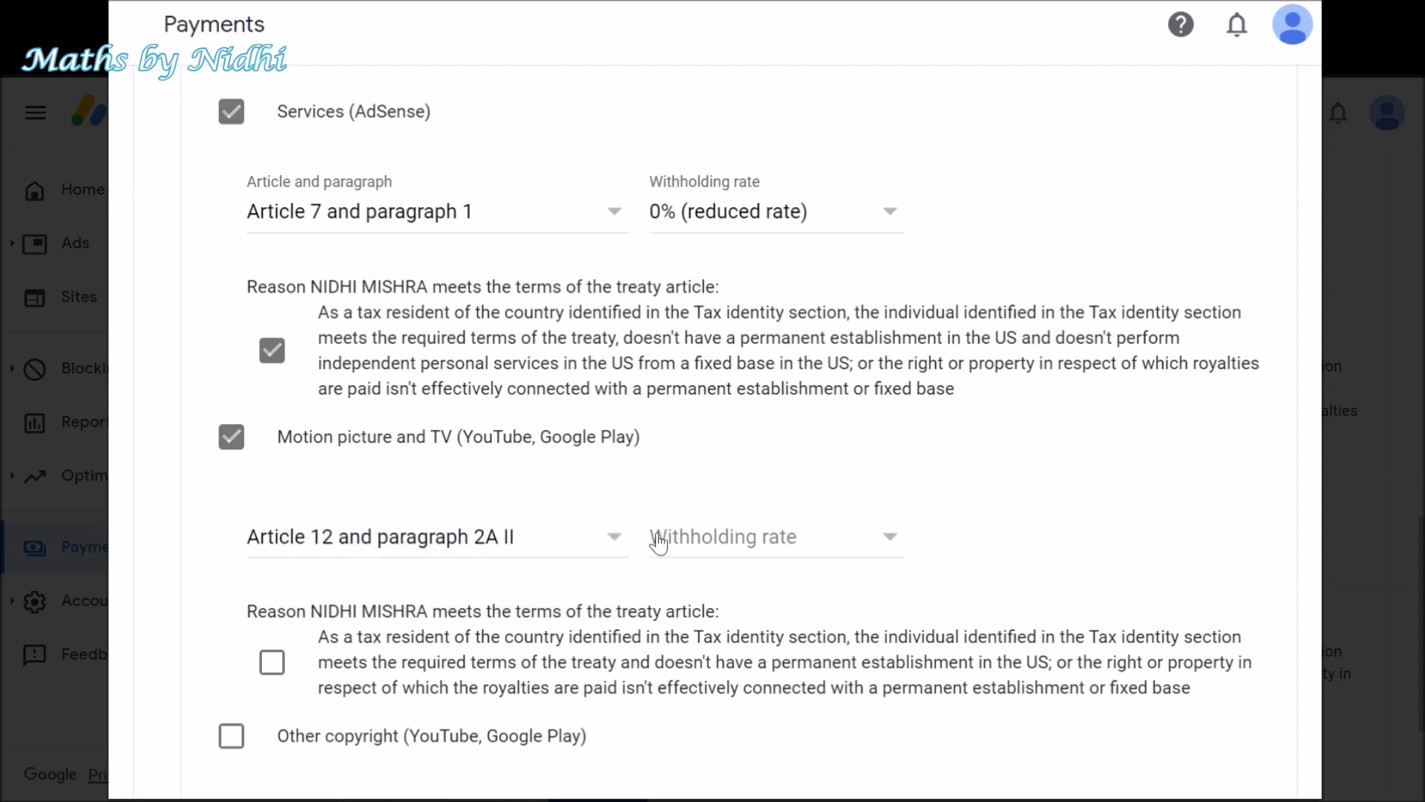
click(723, 545)
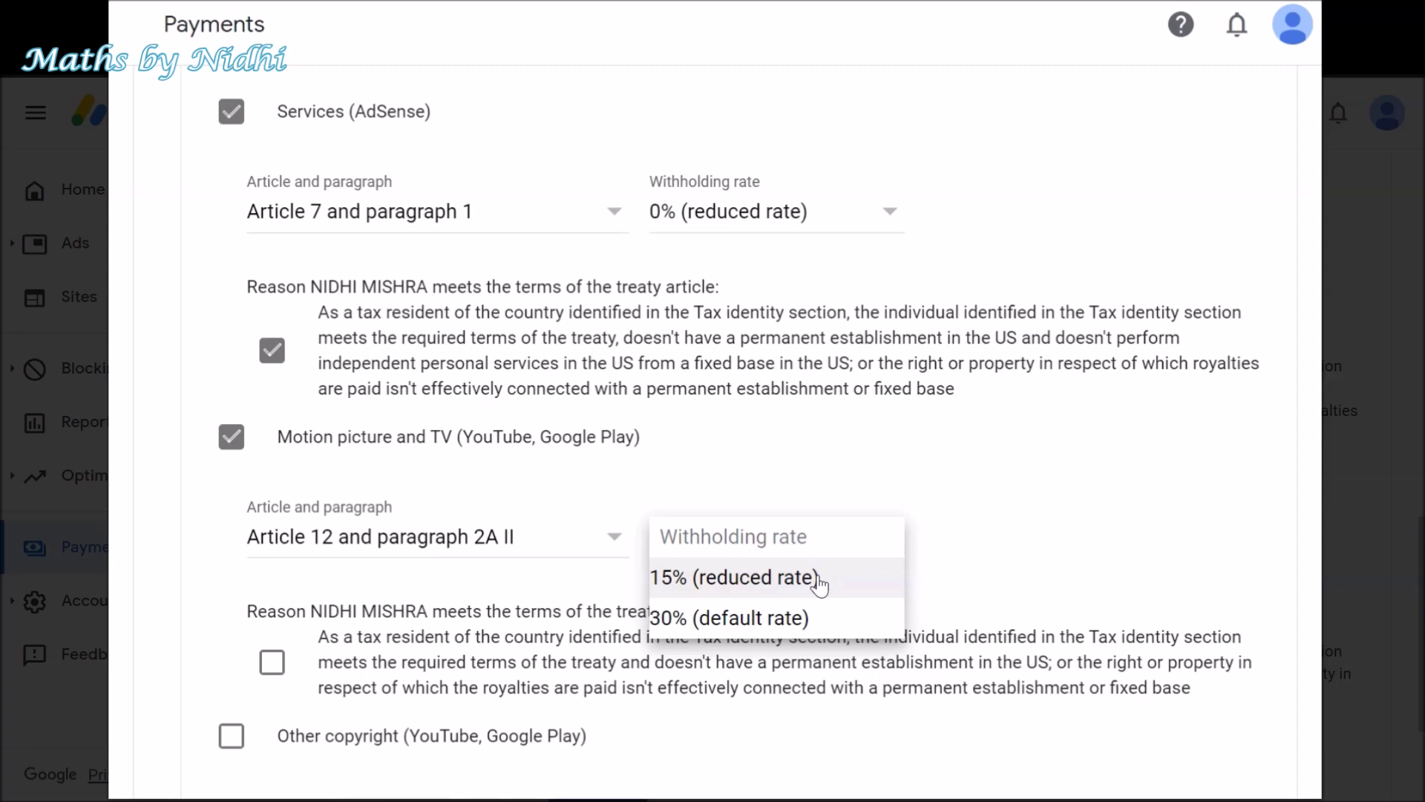
click(742, 578)
click(272, 661)
scroll(457, 576, down, 3)
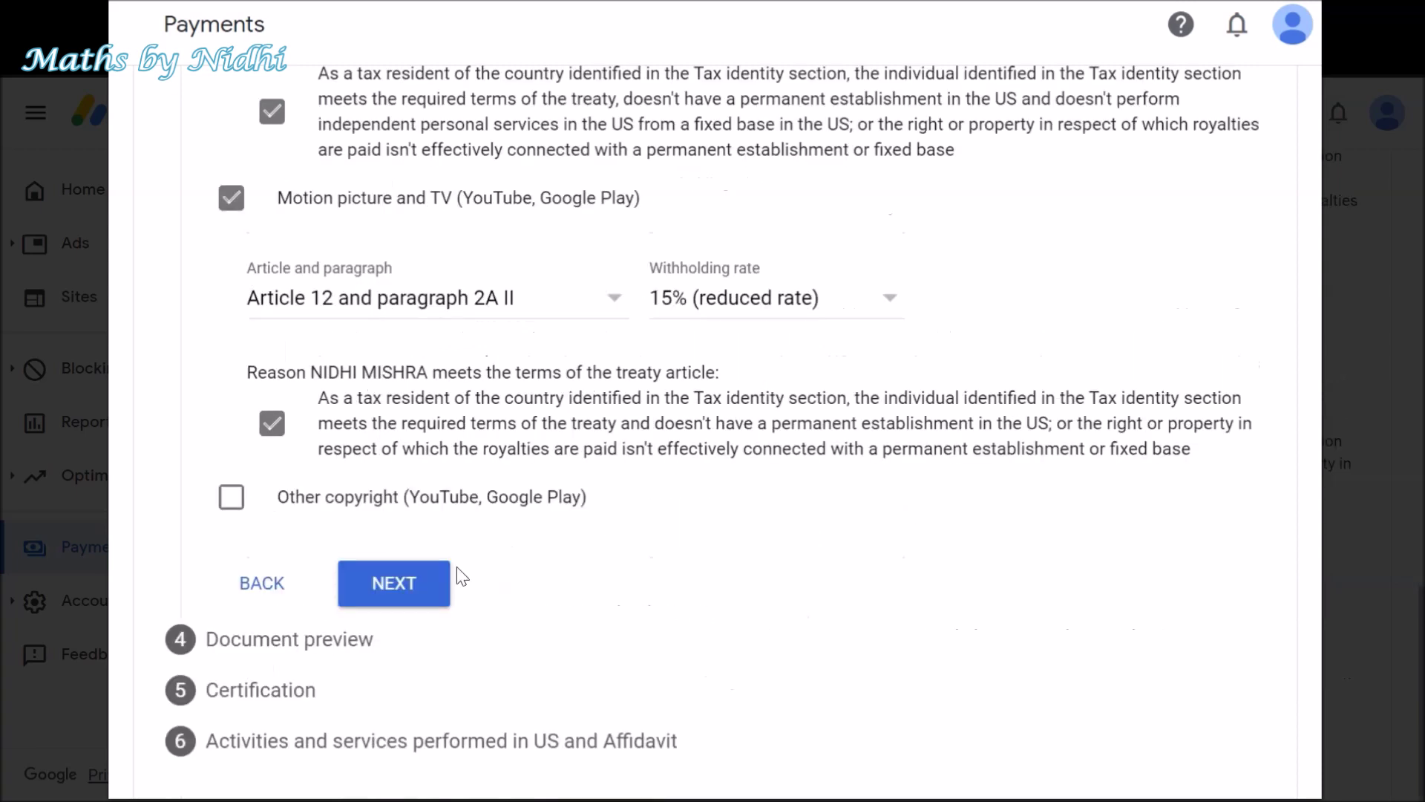
- Claim Other copyright under Article 12 paragraph 2A II at 15%, confirming the reason
click(230, 500)
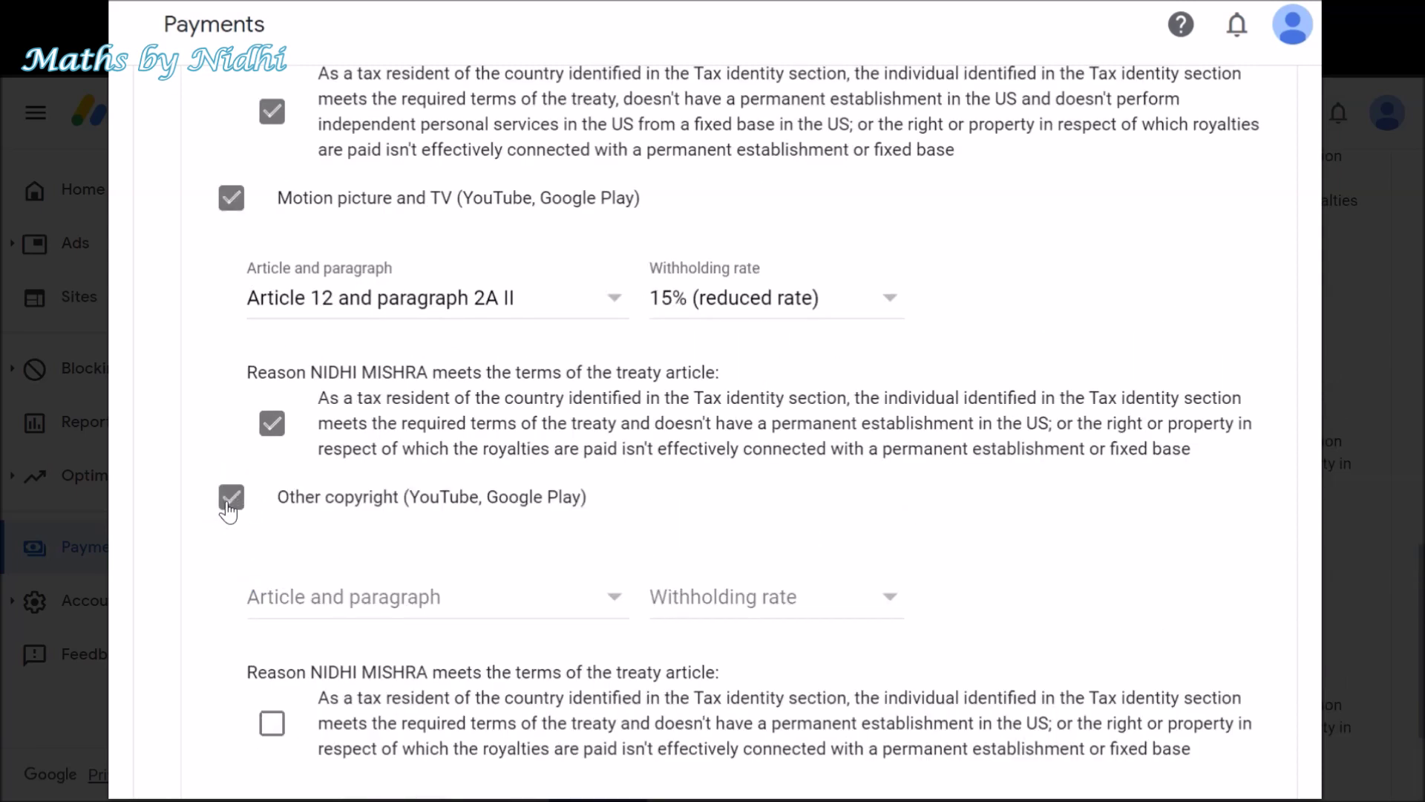
click(401, 610)
click(413, 642)
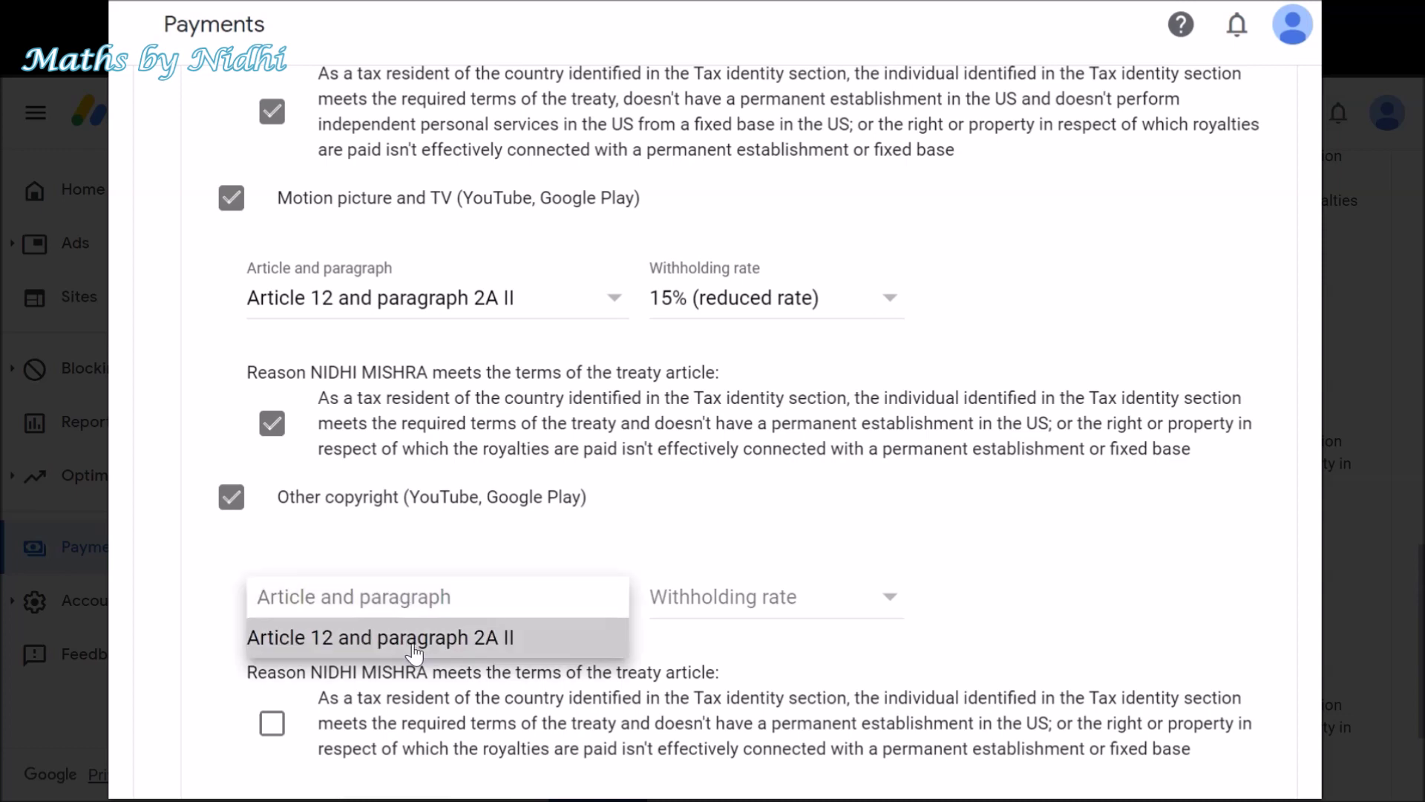
click(669, 602)
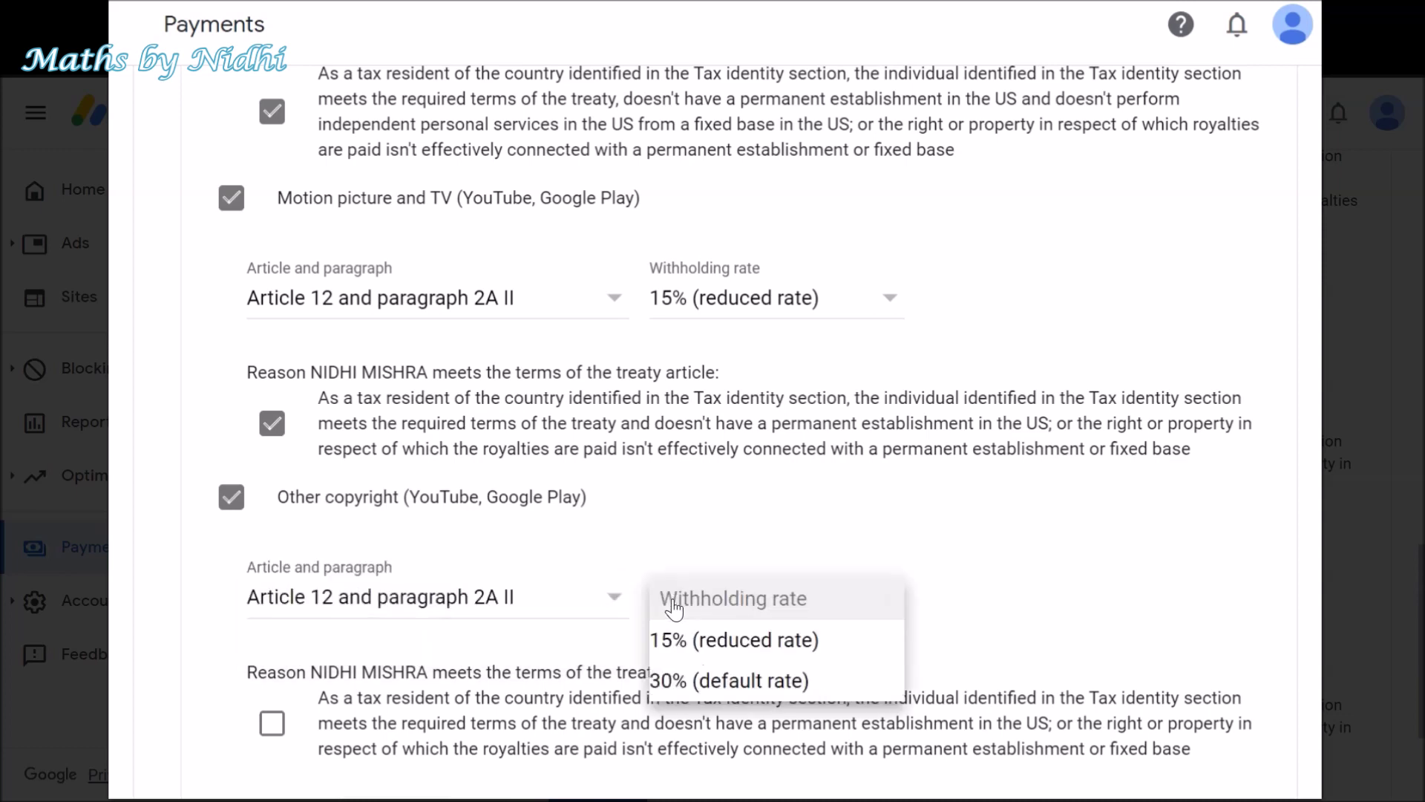
click(701, 638)
scroll(572, 634, down, 3)
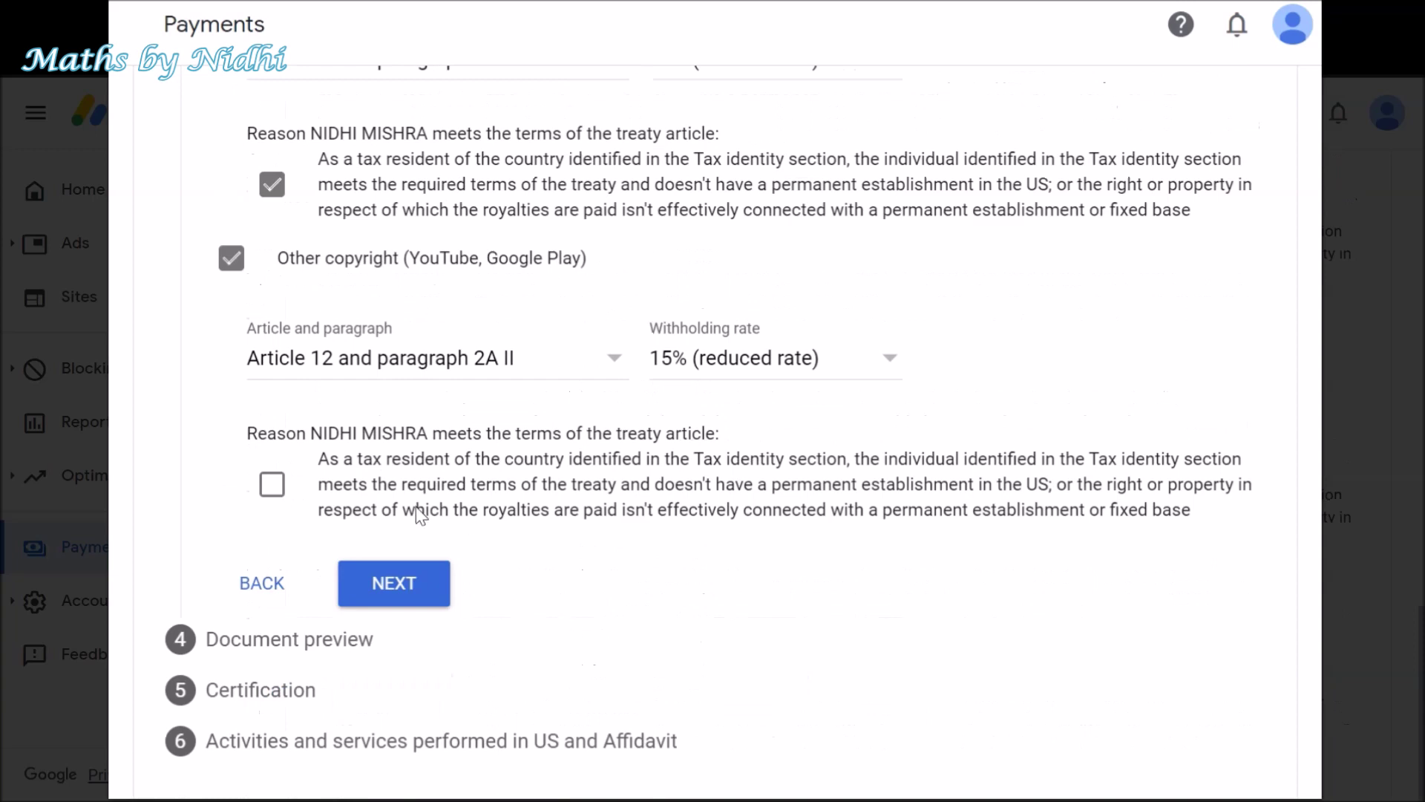
click(273, 491)
click(408, 587)
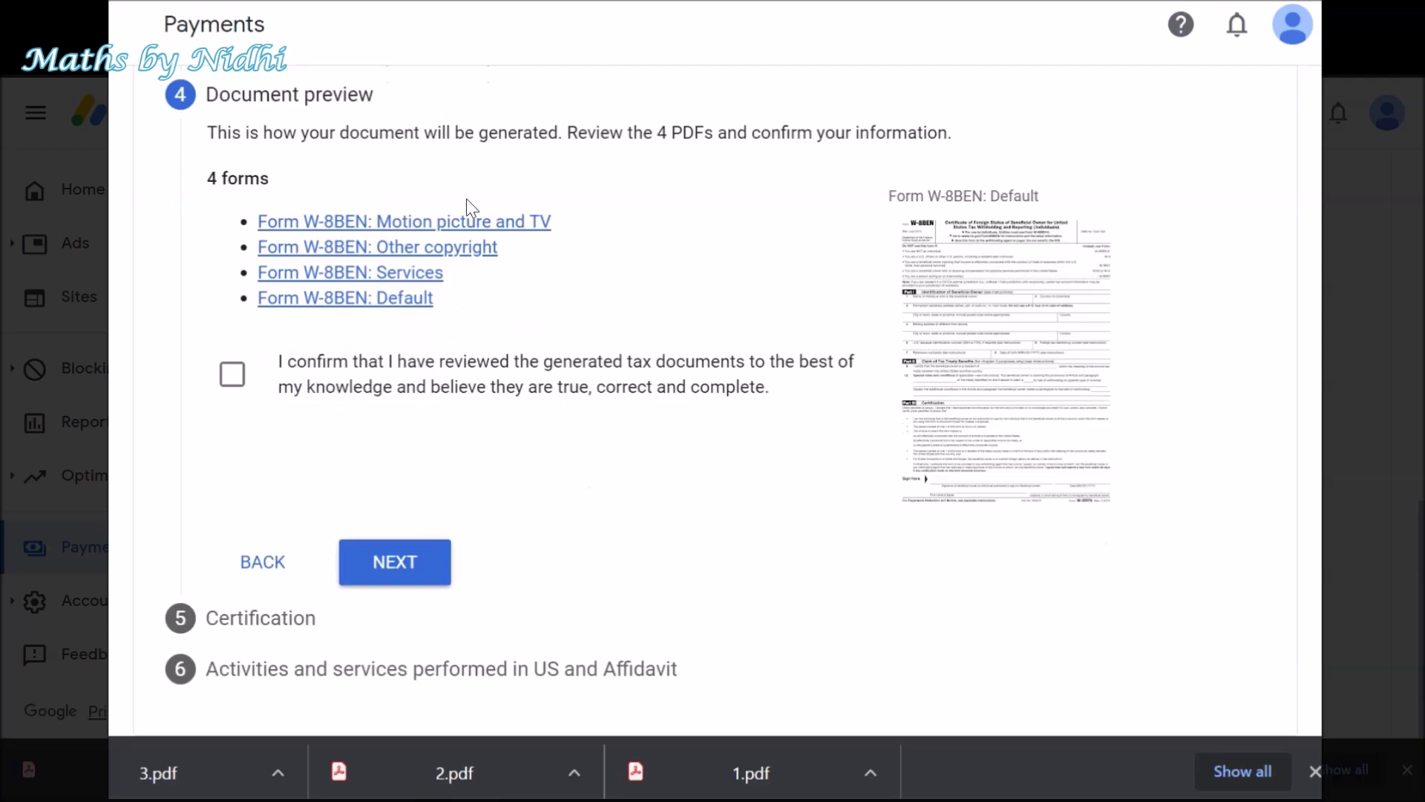
- Confirm the four generated W-8BEN documents were reviewed and advance to Certification
click(231, 377)
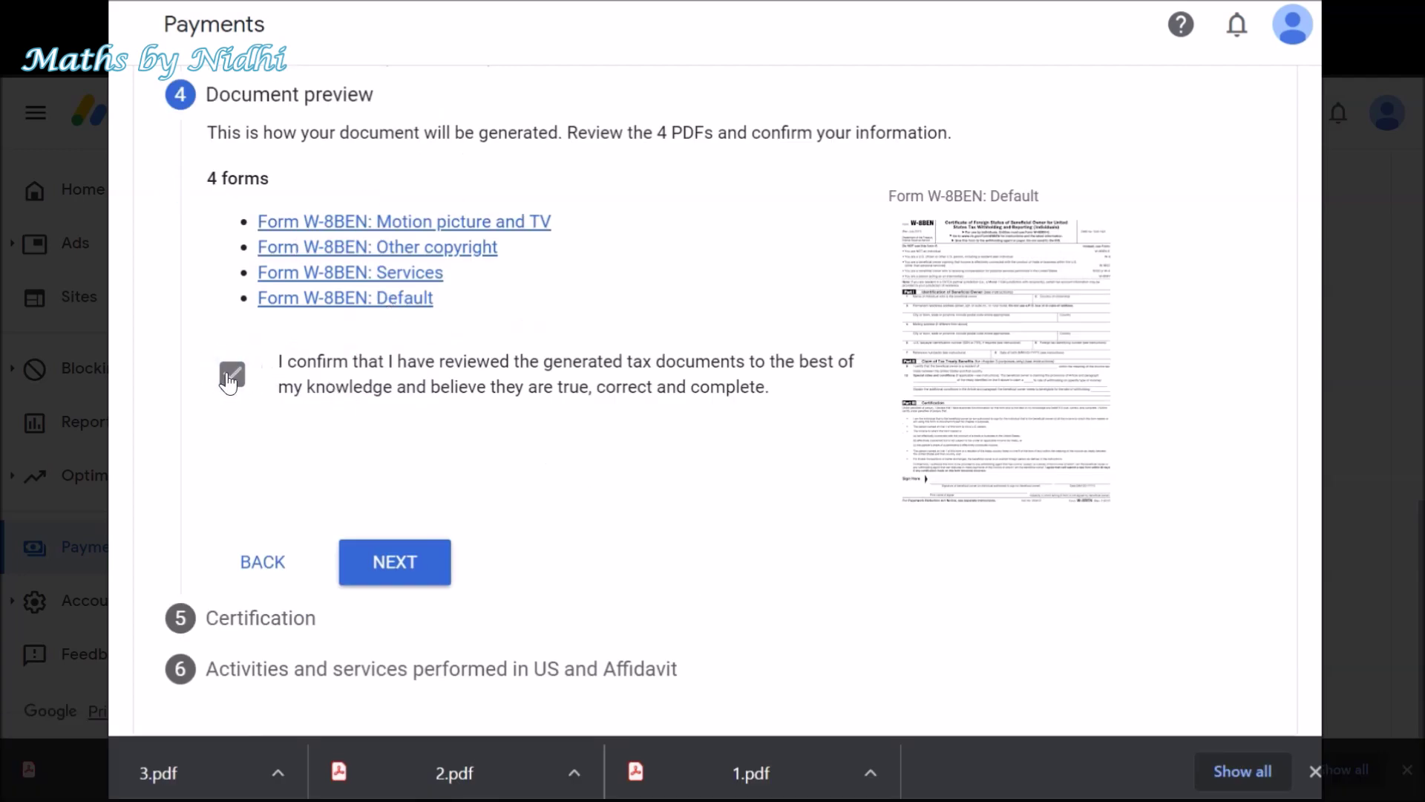
click(416, 568)
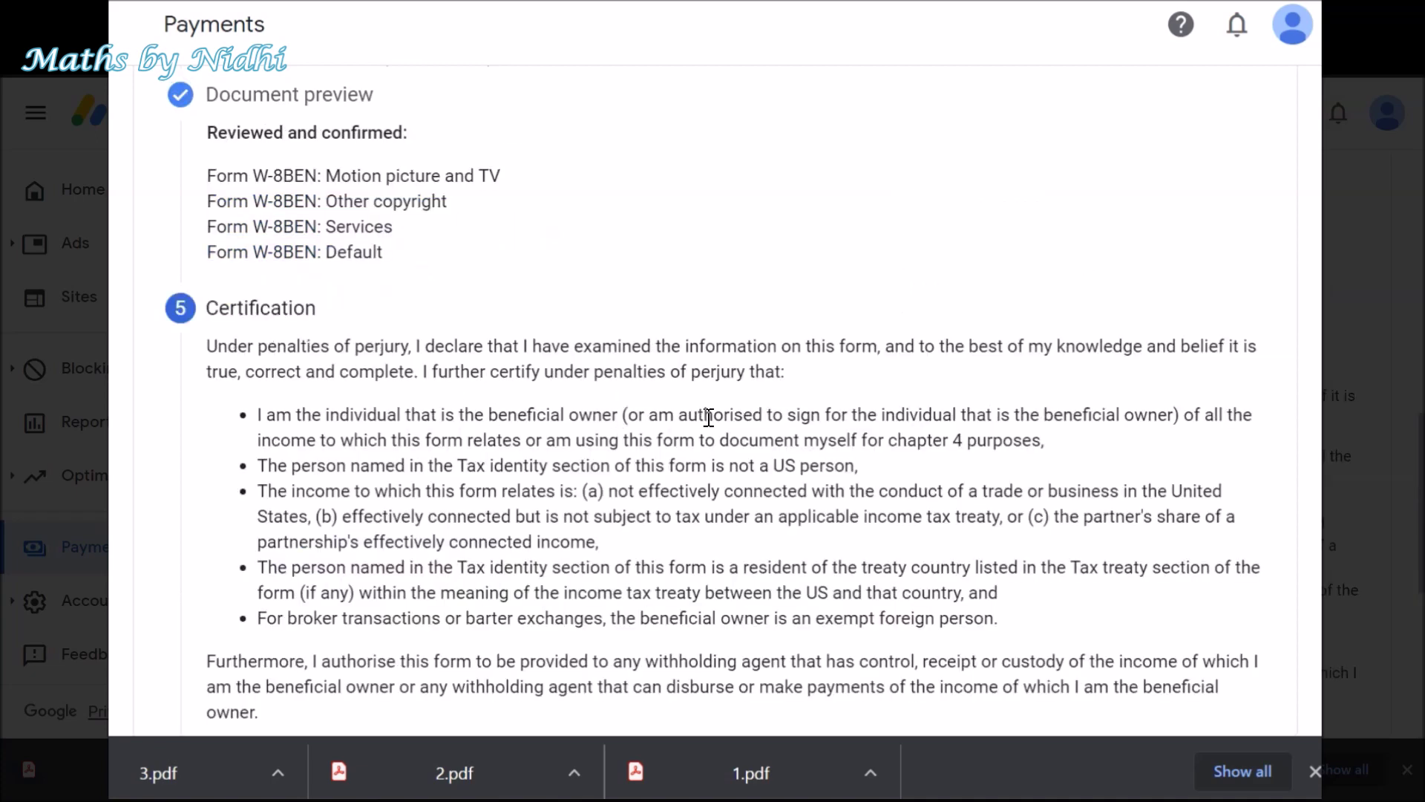
scroll(709, 417, down, 3)
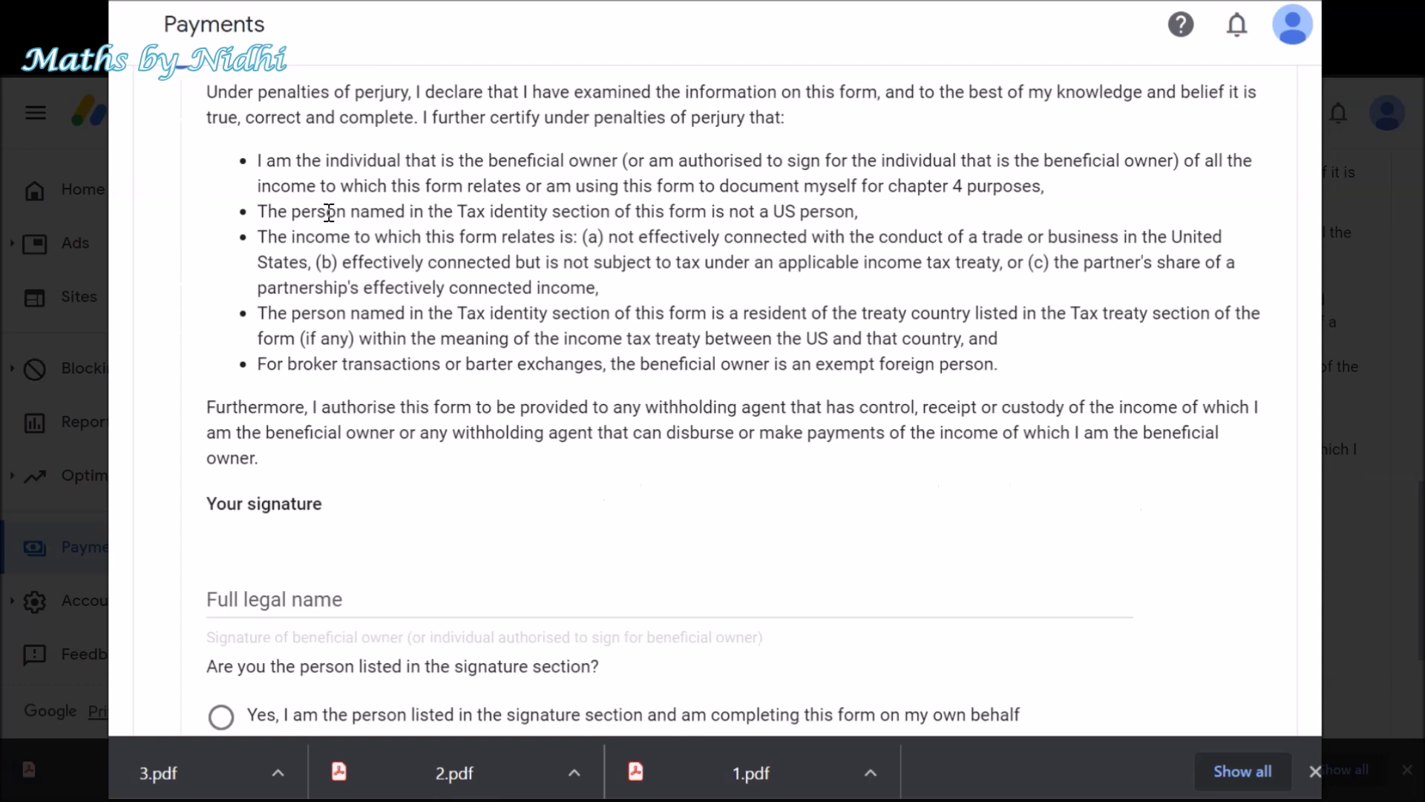
- Sign with the signer's full legal name and declare being the person listed on the form
click(300, 590)
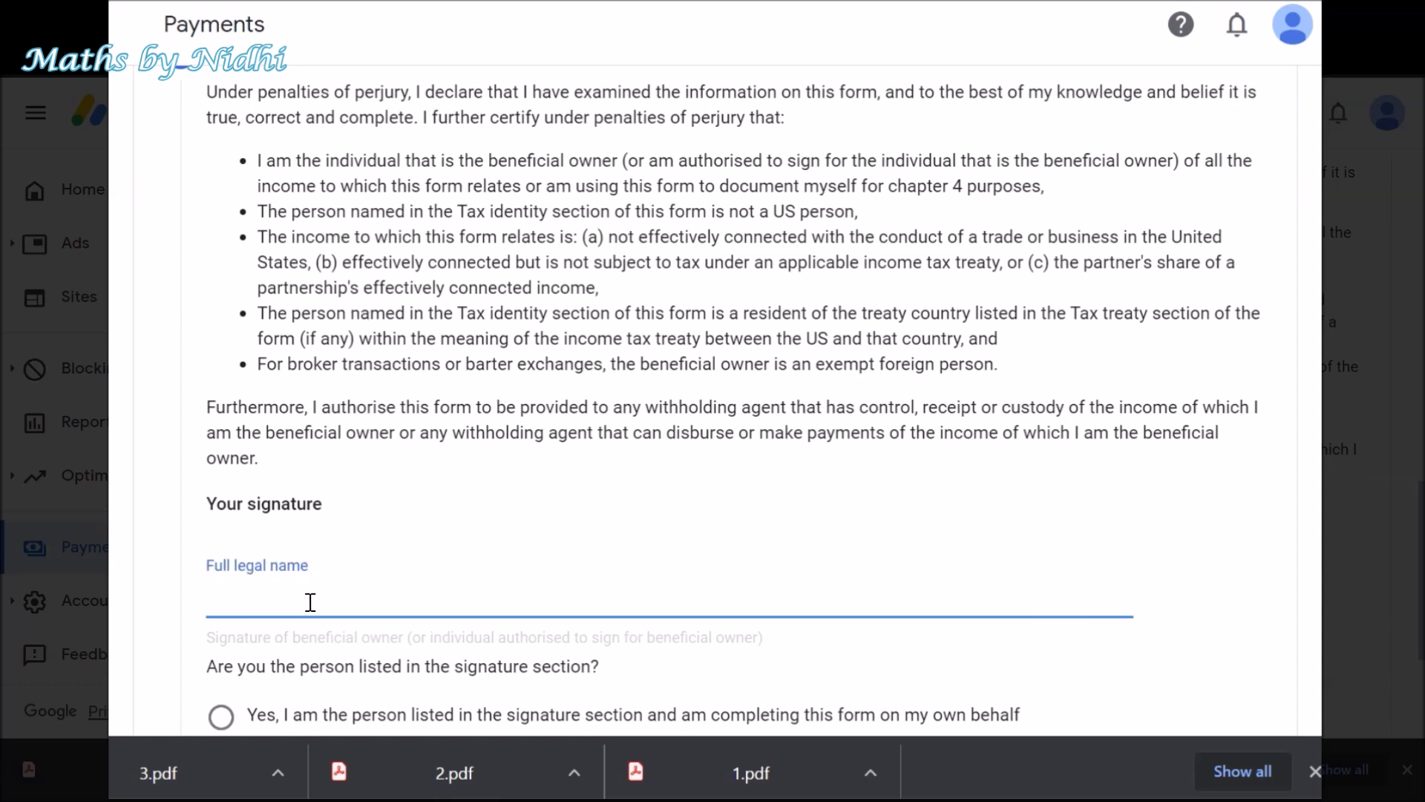
scroll(310, 602, down, 3)
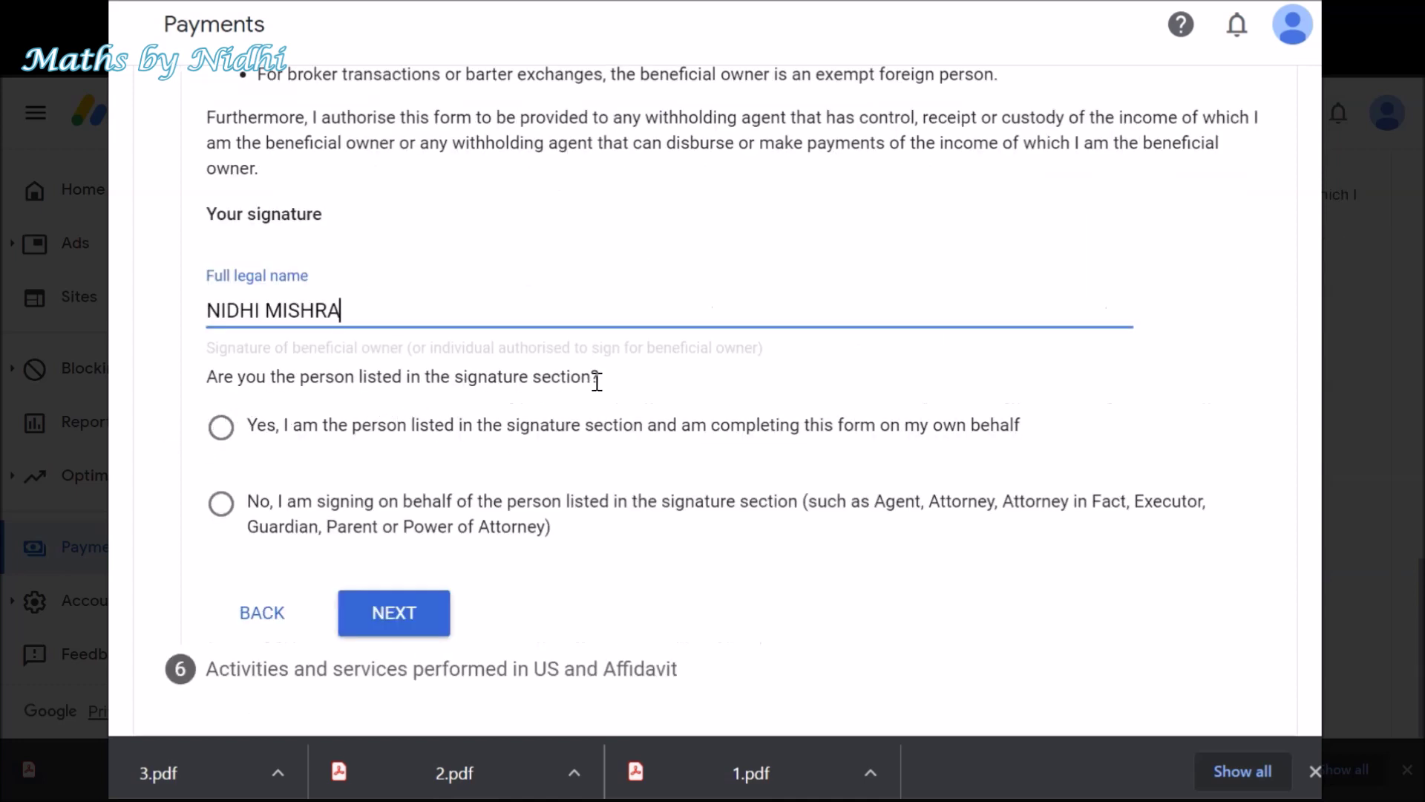
click(222, 431)
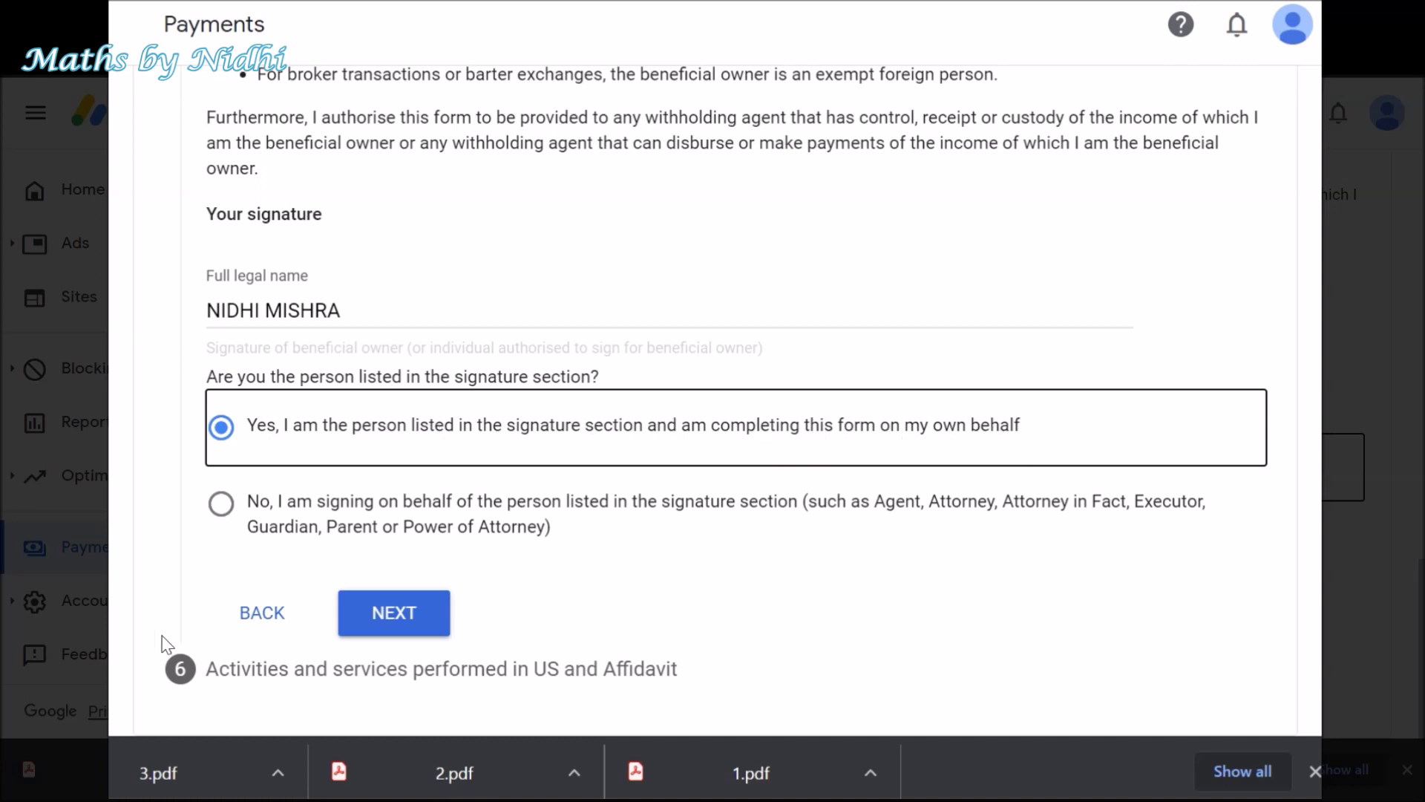
click(375, 622)
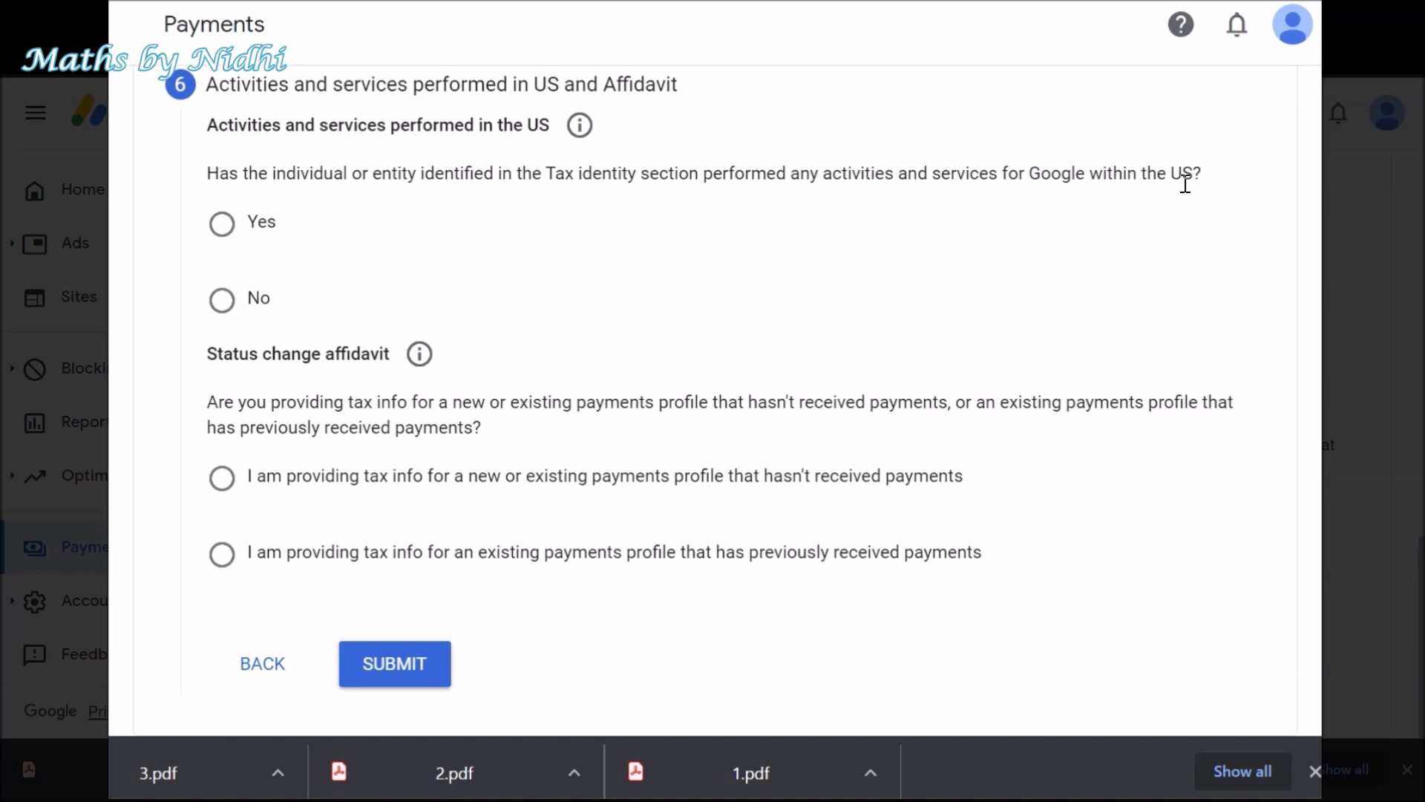
- Answer No to US-performed services and certify services are performed outside the US
click(227, 301)
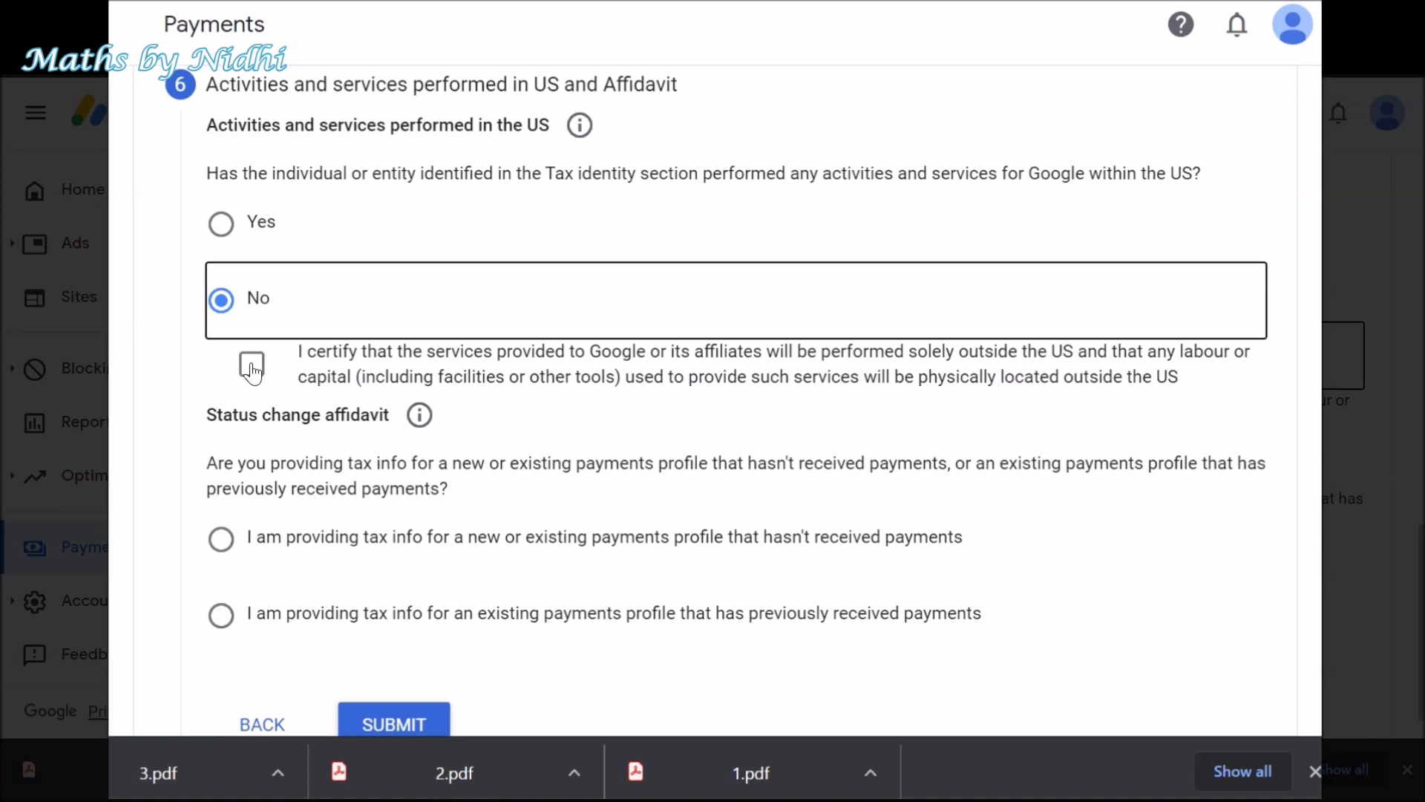
click(252, 366)
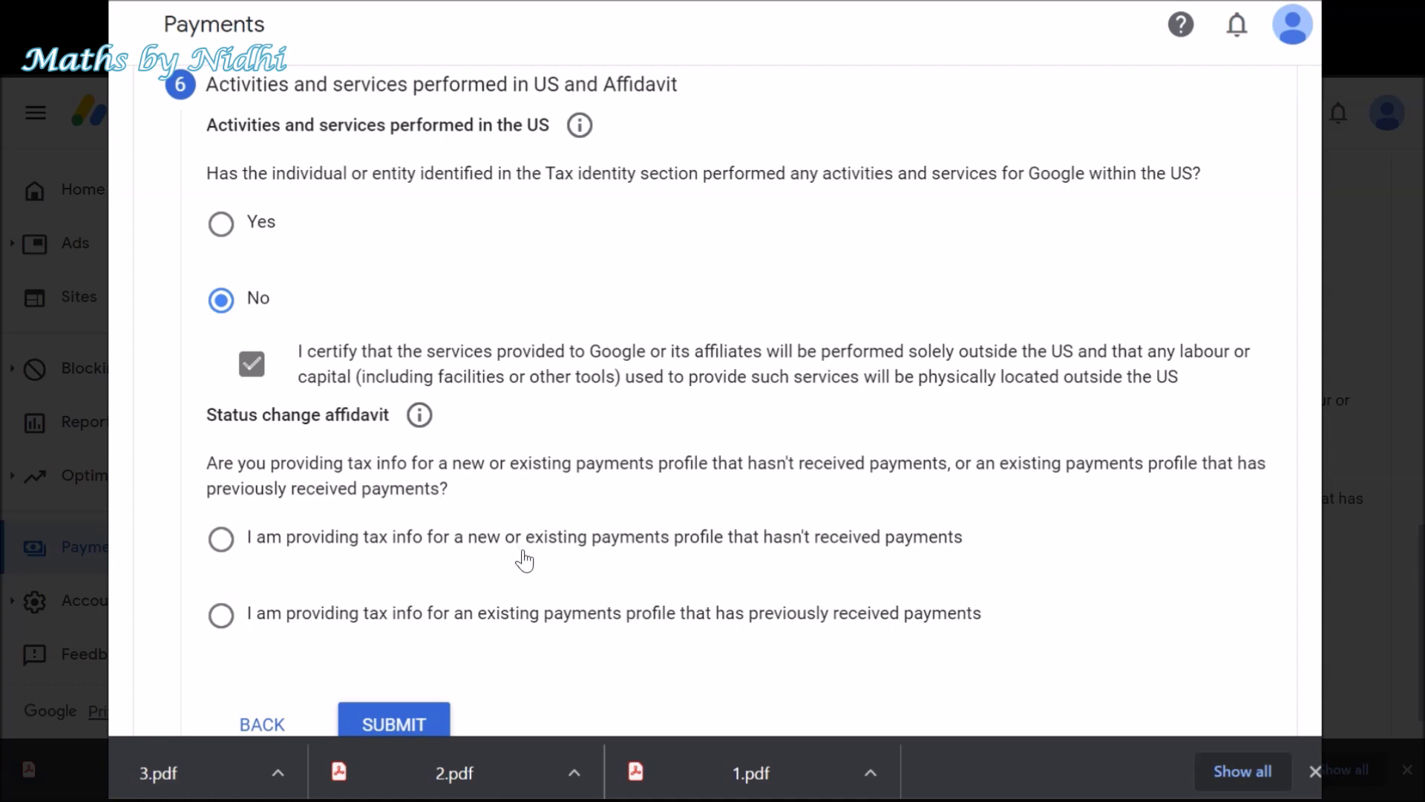
scroll(555, 564, down, 1)
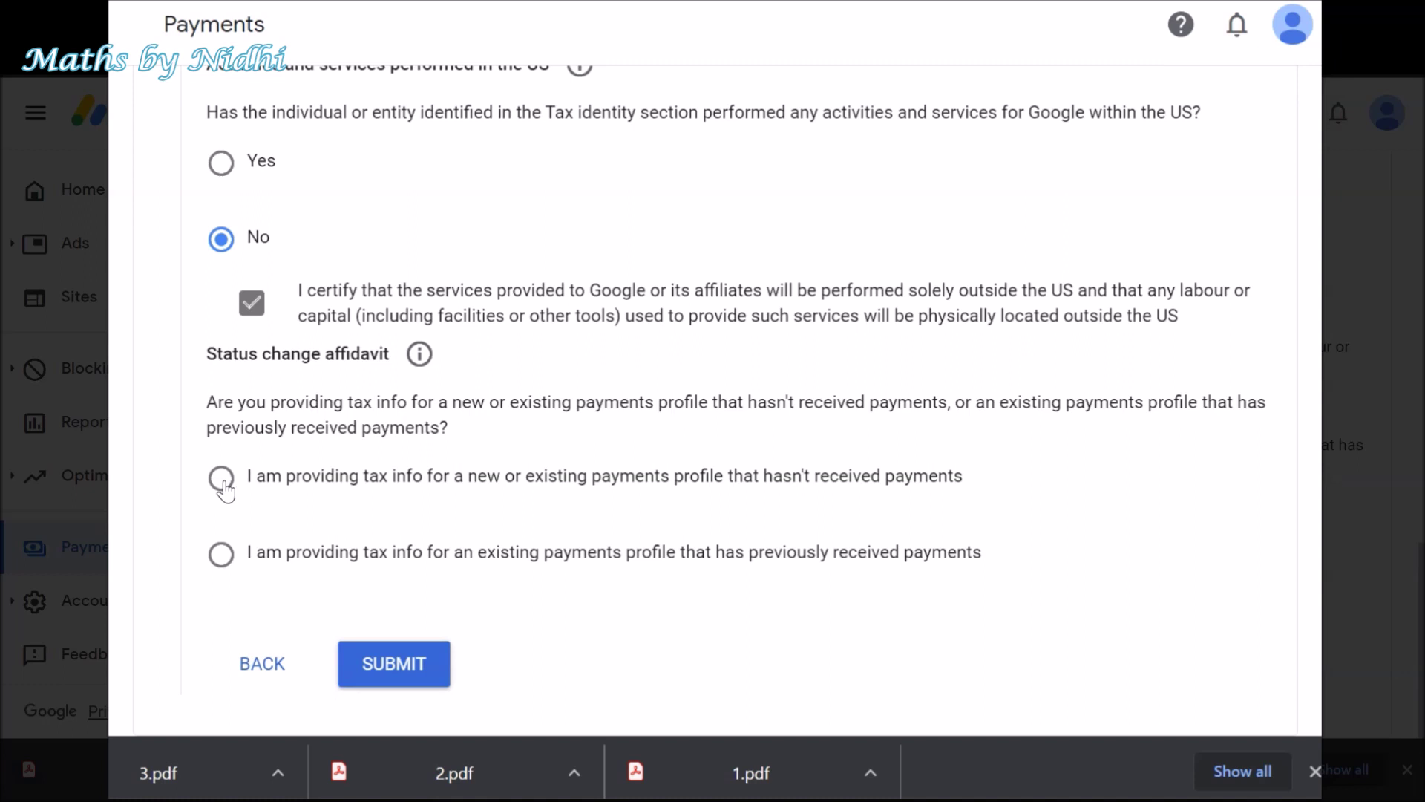
- Indicate the profile was previously paid, accept the perjury declaration, and submit the tax info
click(221, 557)
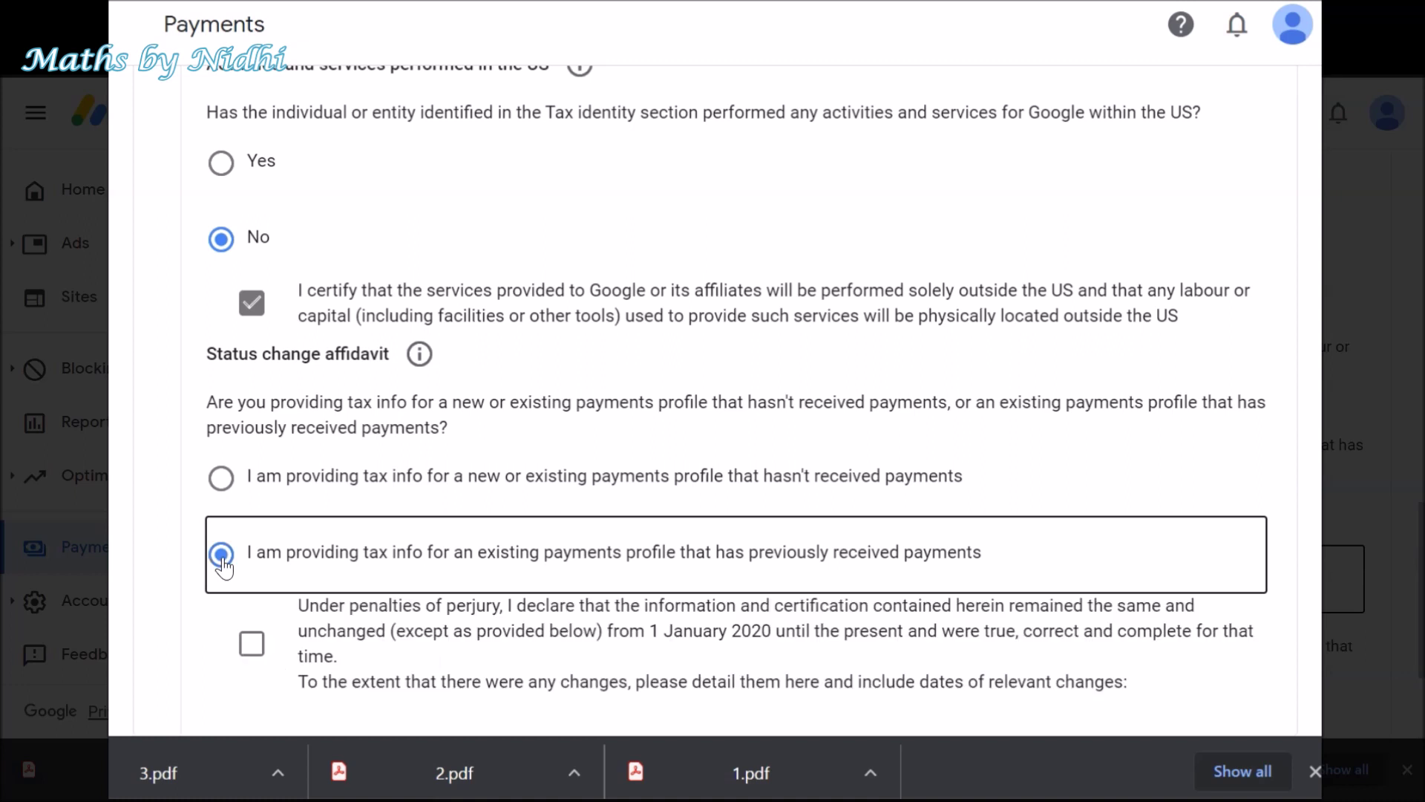
scroll(717, 530, down, 2)
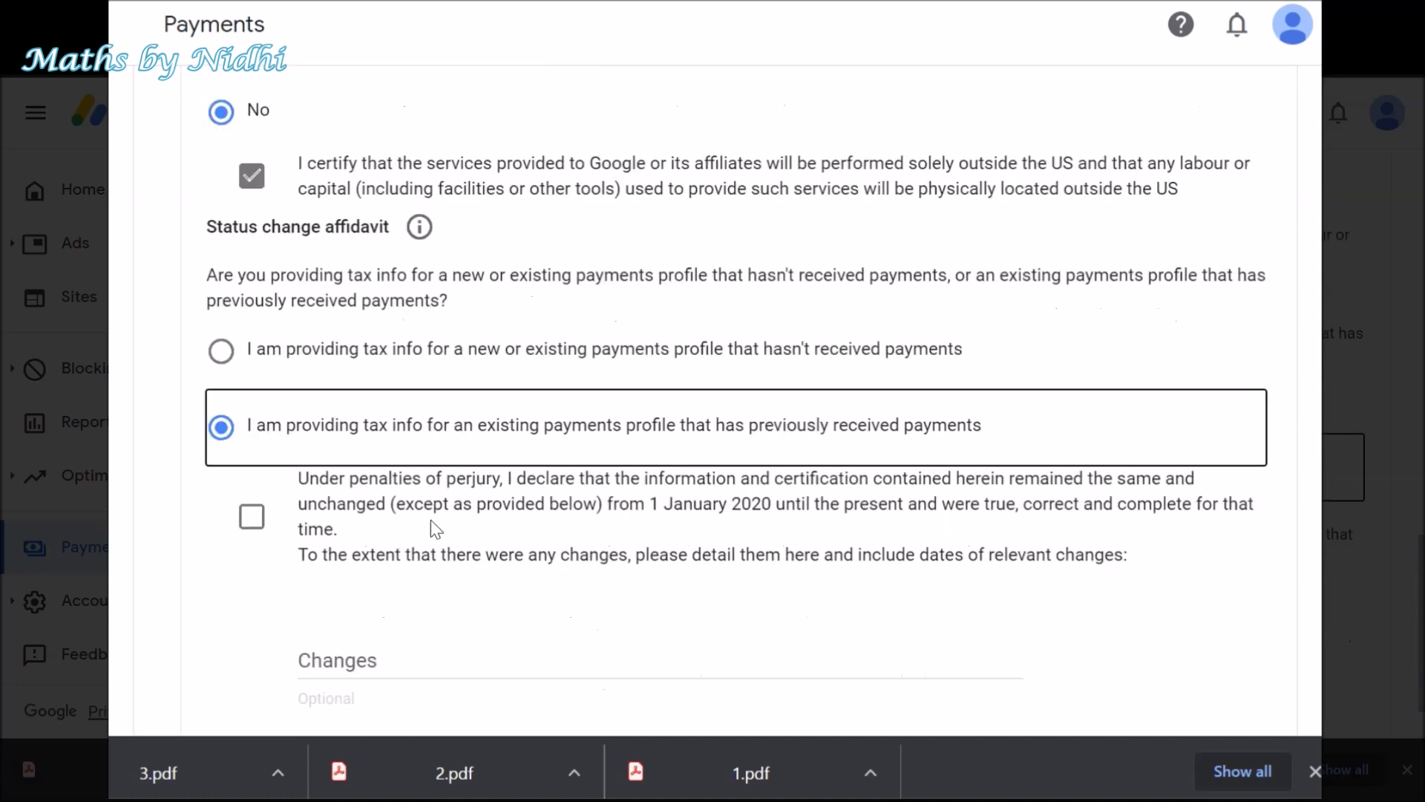
click(251, 519)
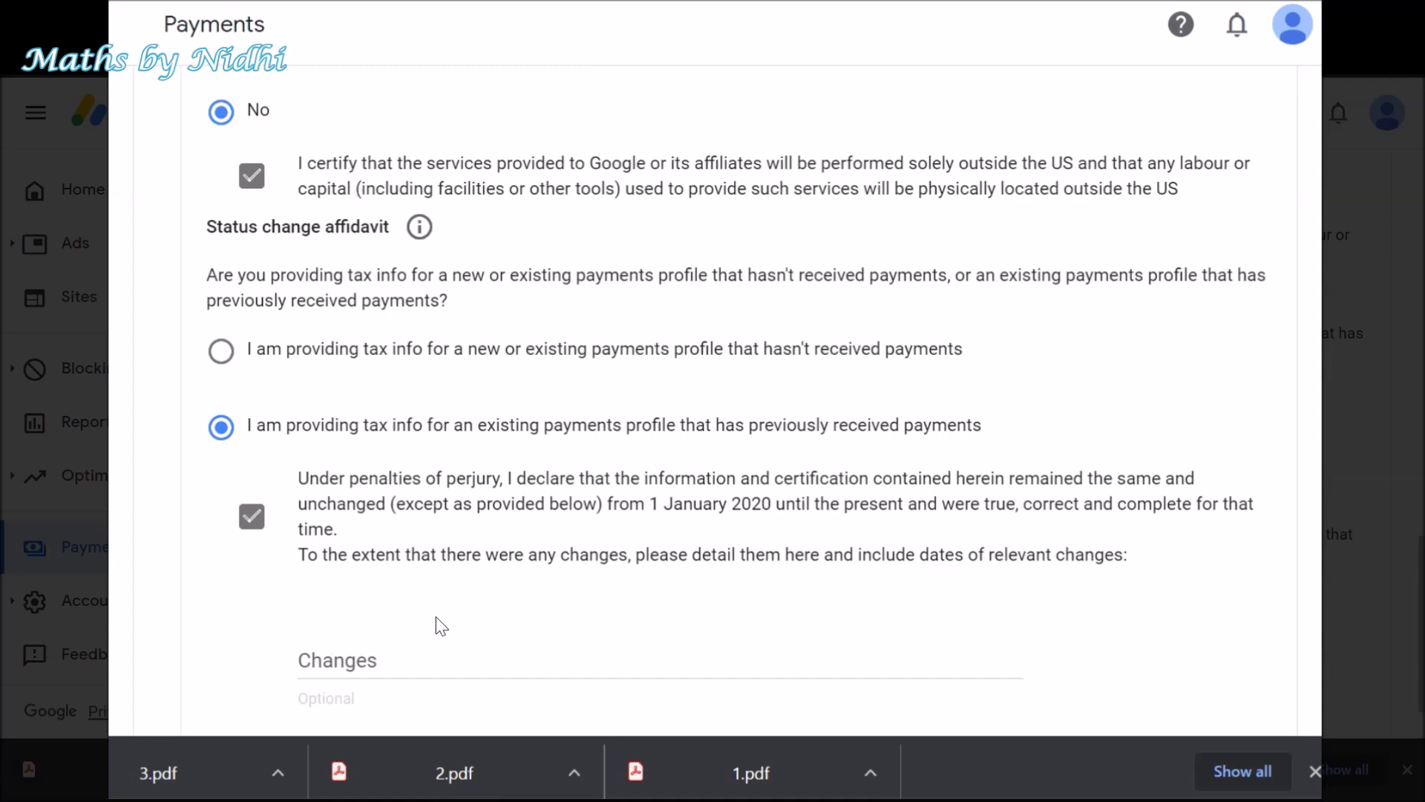
scroll(441, 627, down, 2)
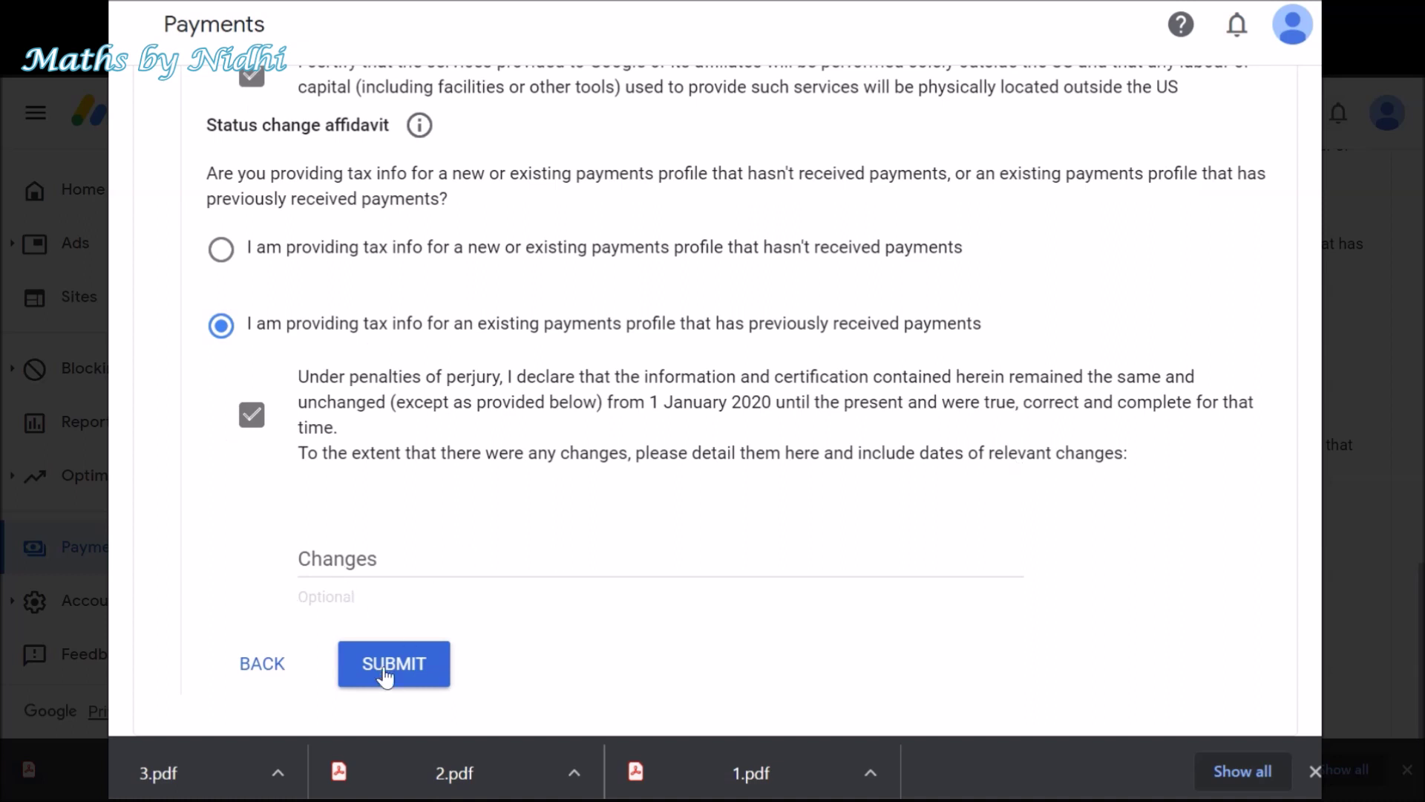
click(397, 738)
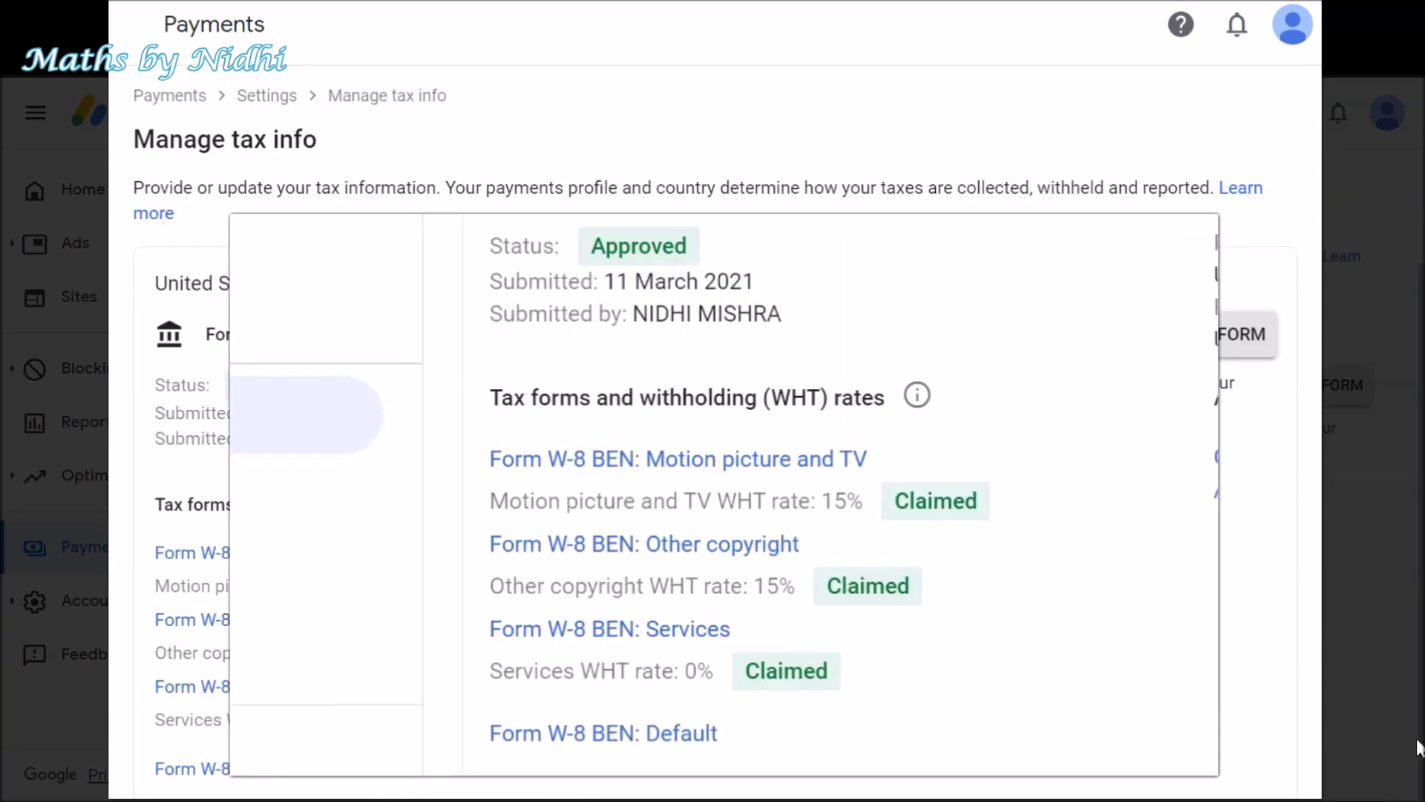